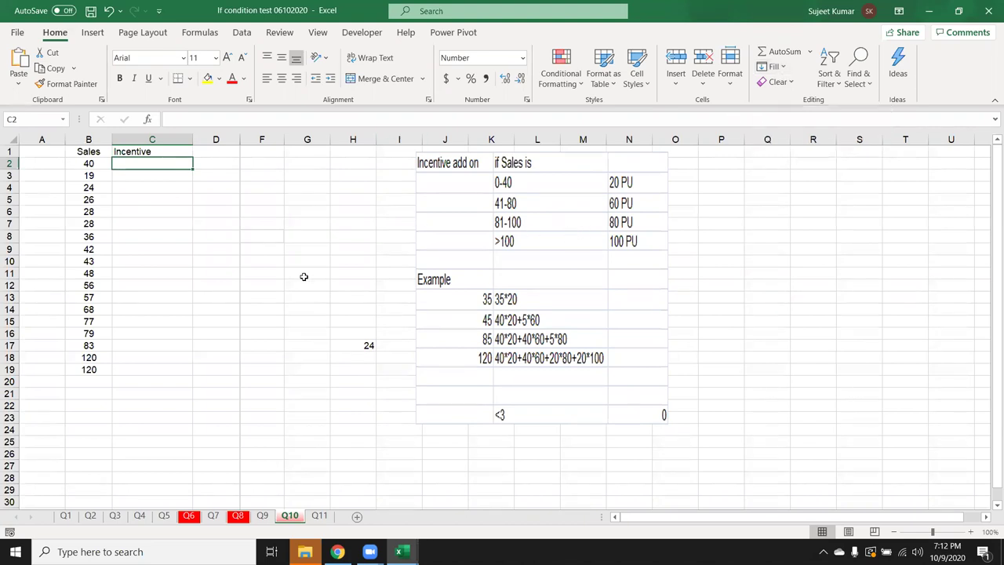
- On the Q10 sheet, start C2's formula with =IF(B2<=40, as the first sales test
left_click(318, 515)
left_click(290, 515)
left_click(171, 223)
left_click(162, 165)
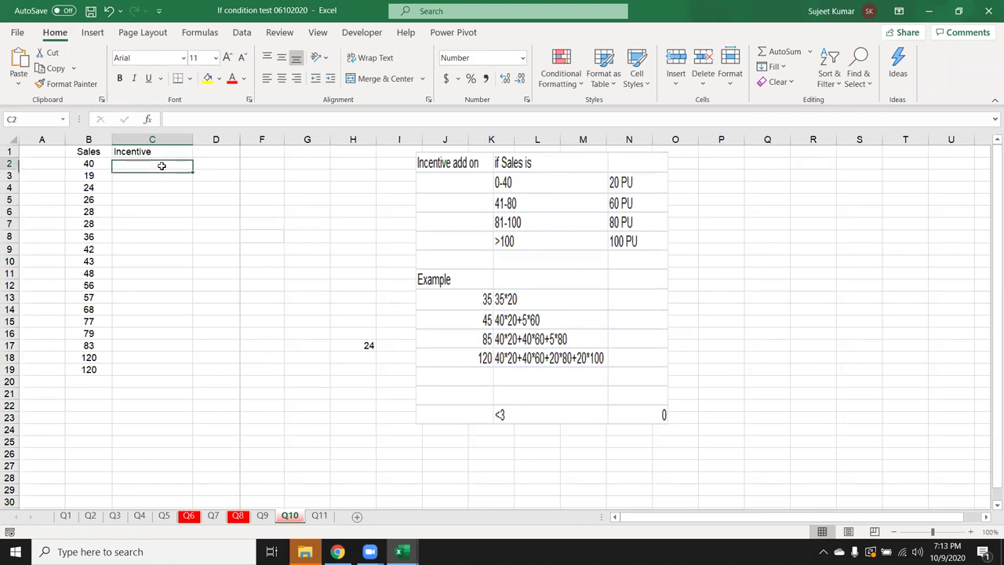
type("=IF(")
key("BackSpace")
key("BackSpace")
key("BackSpace")
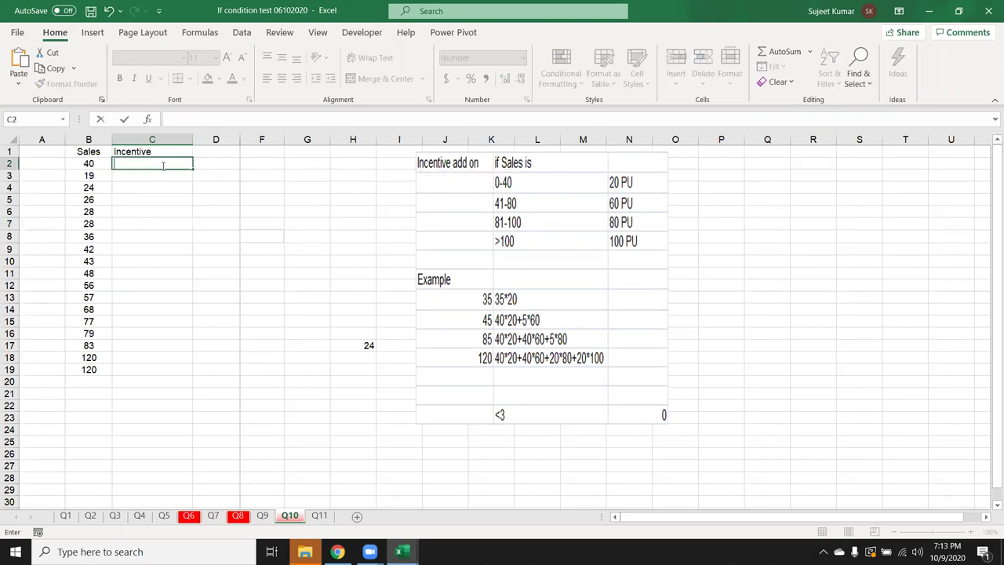
type("IF(")
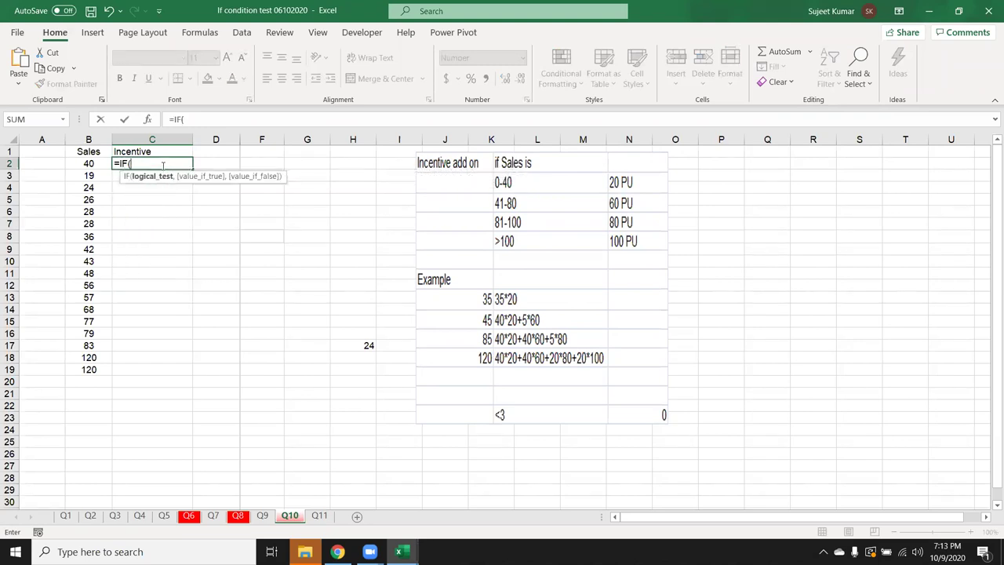
key("Left")
type("<=")
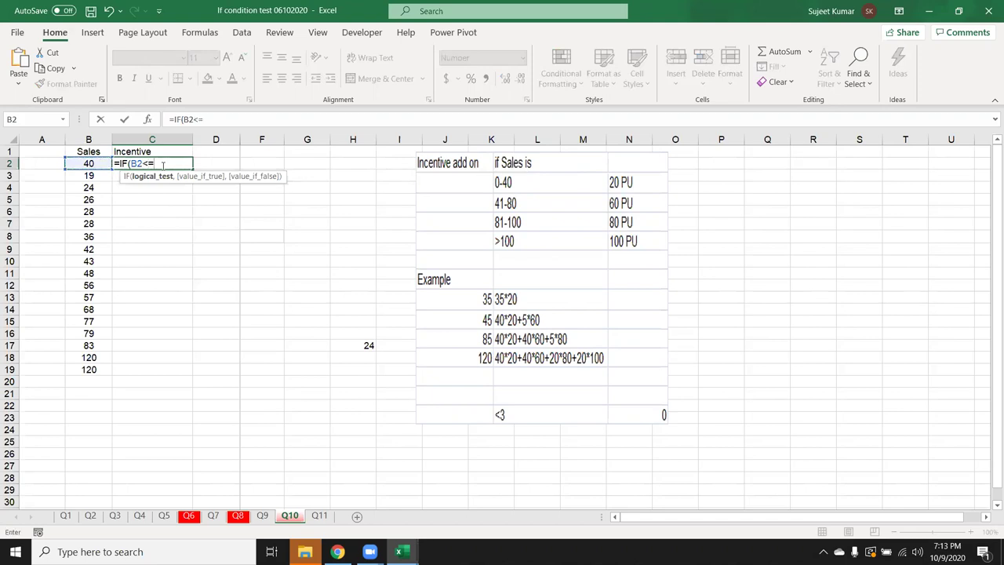
type("40,")
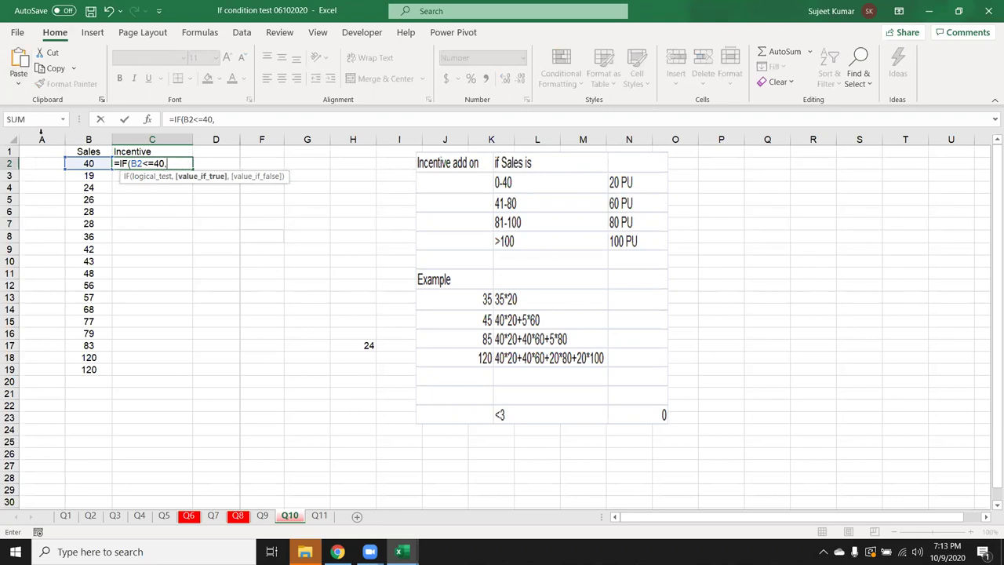
- Add the B2*20 result and the nested IF(B2<=60,800+((B2-40)*60) branch
left_click(78, 164)
type("*20,")
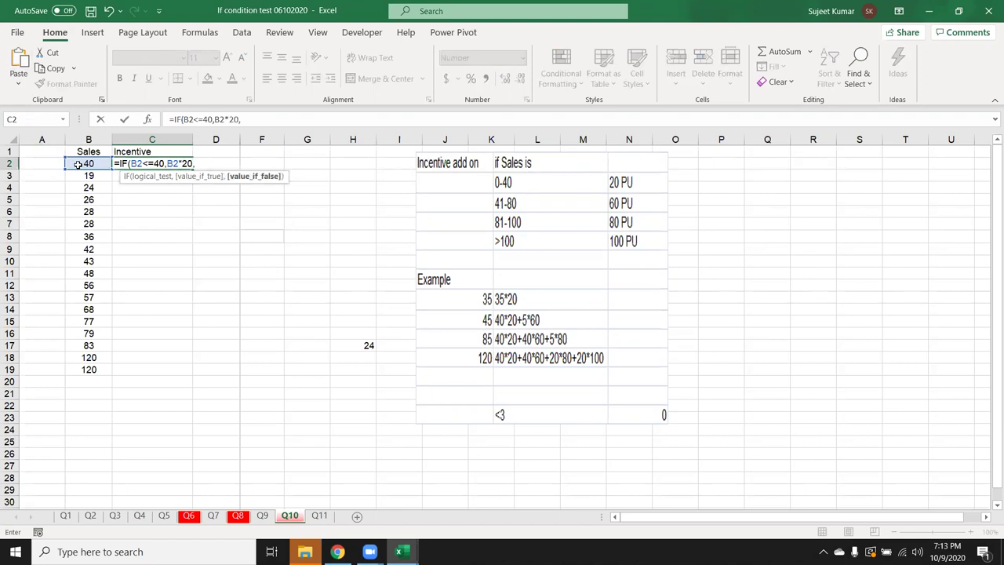
type("IF(")
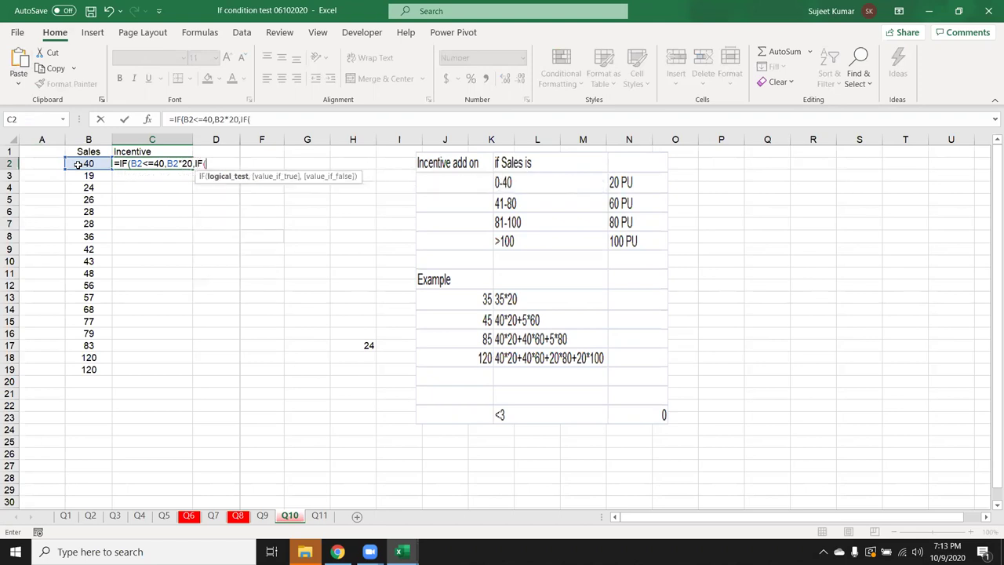
left_click(87, 162)
type("<=")
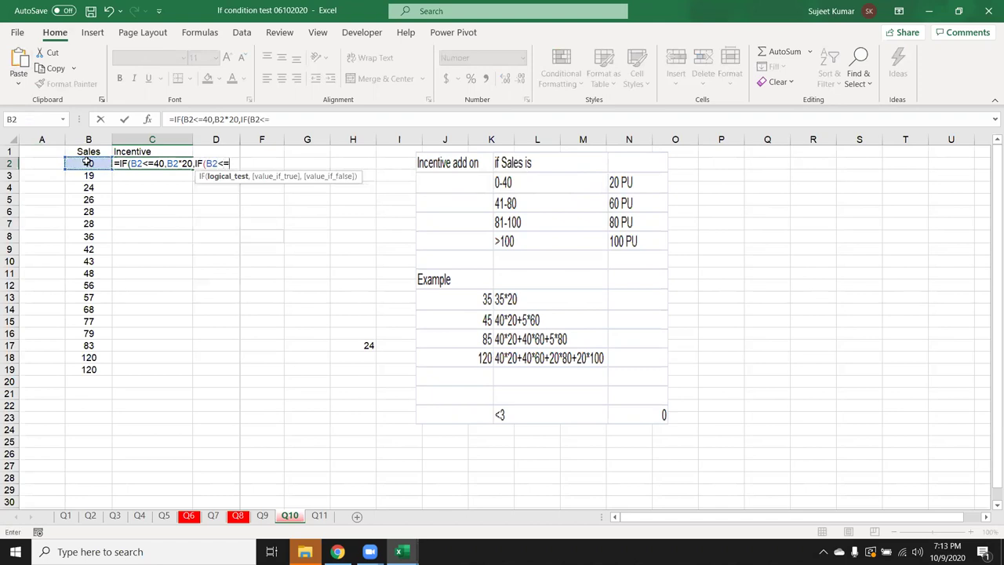
type("60")
type(",")
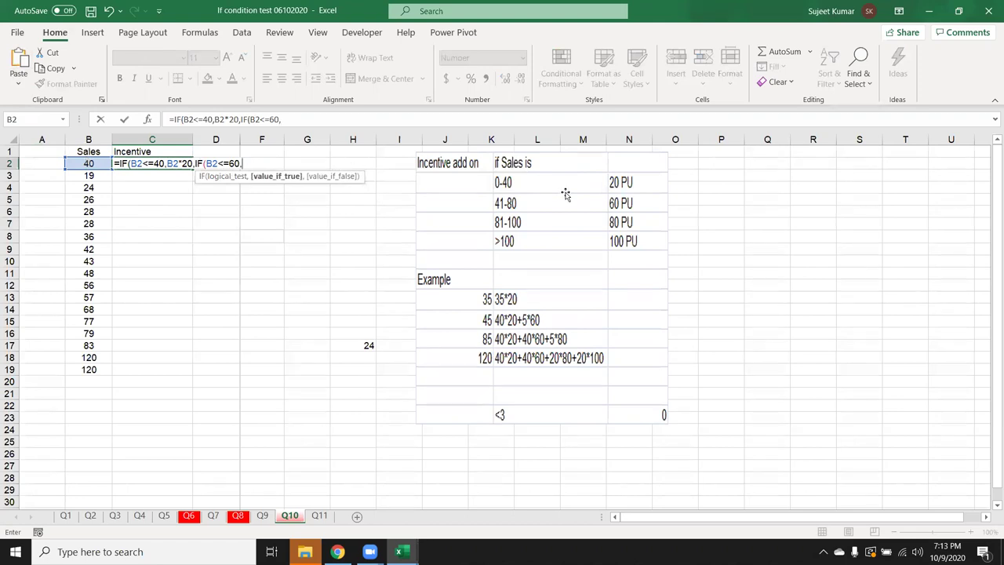
type("800+")
type("(")
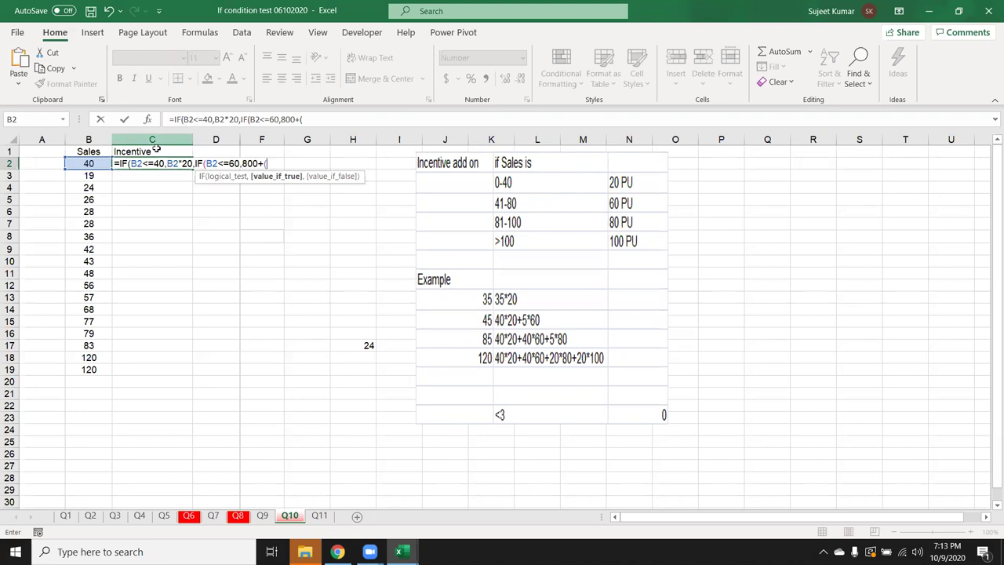
left_click(92, 163)
type("-40")
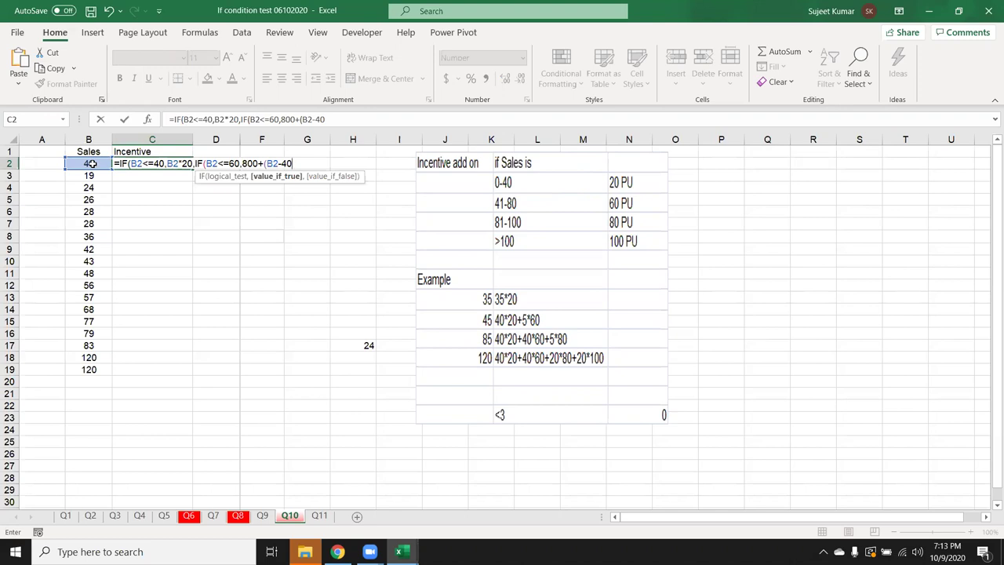
type(")*")
type("60")
left_click(261, 163)
type("(")
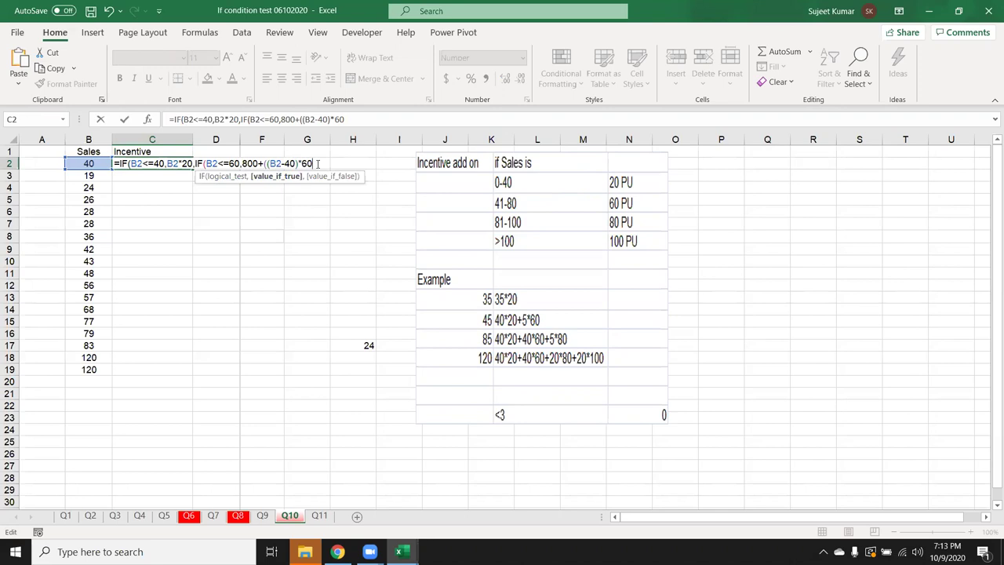
type(")")
type(",")
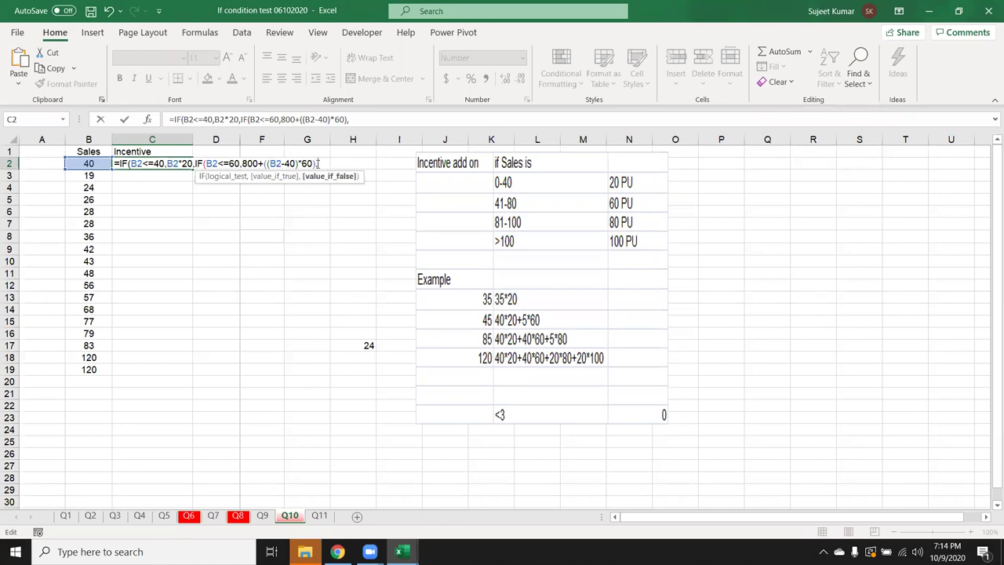
type("i")
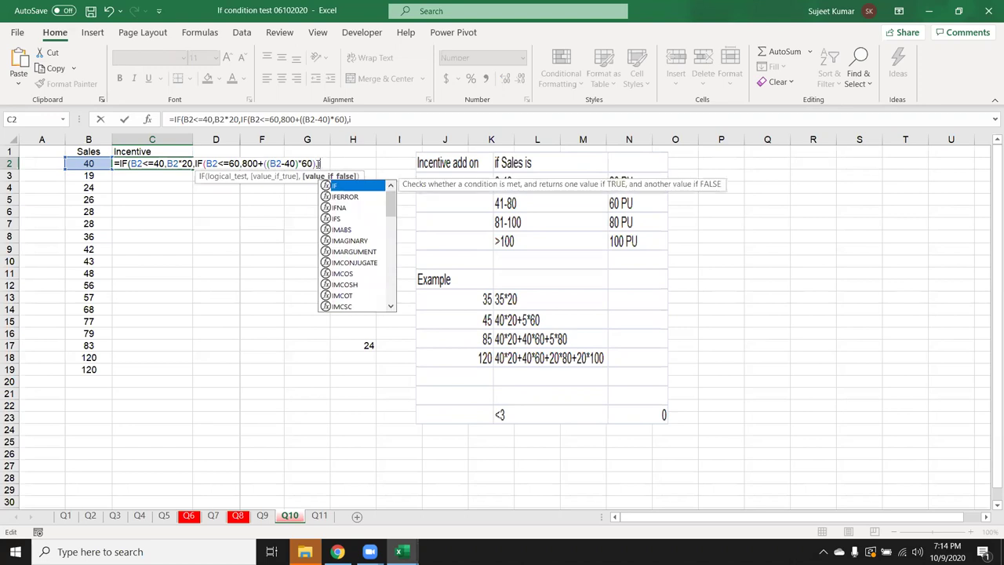
key("BackSpace")
key("BackSpace")
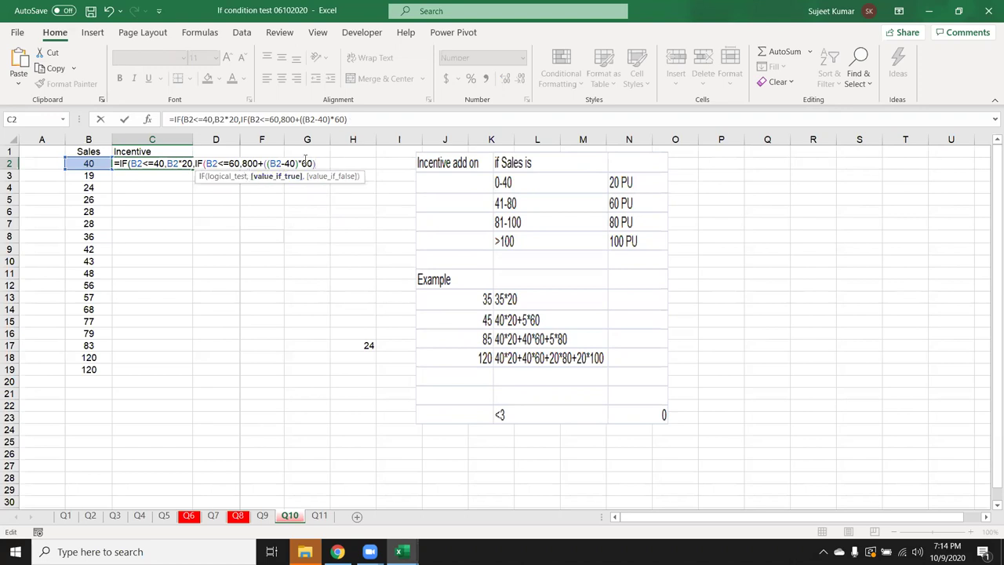
- Commit C2's formula and enter a test sales figure of 55 in B2
key("Return")
key("Return")
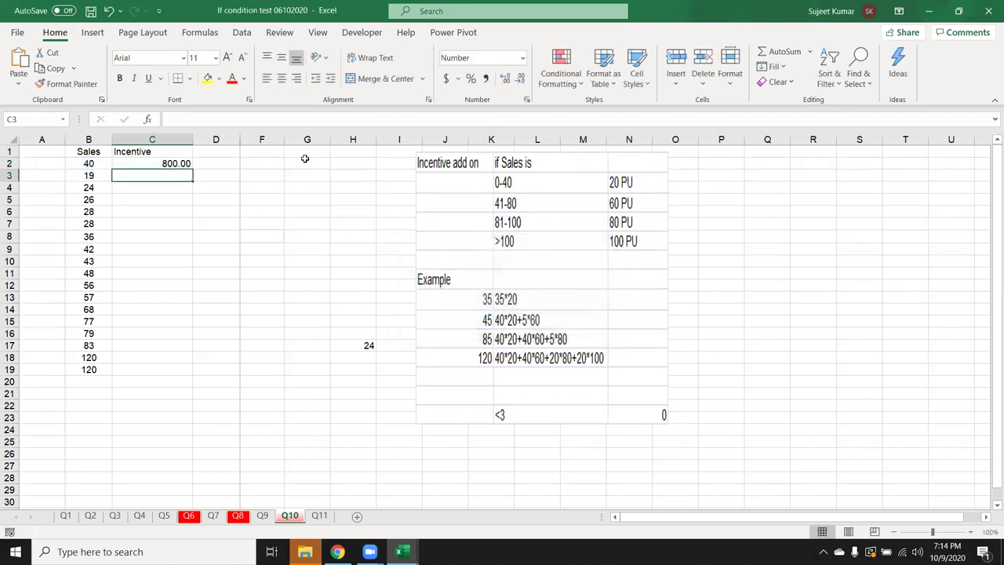
key("Up")
key("Left")
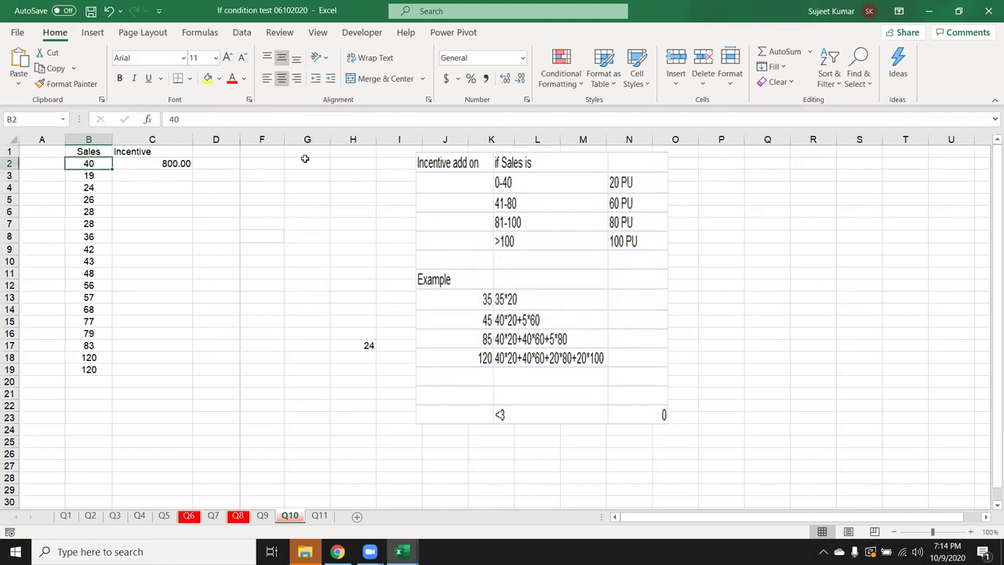
type("55")
key("Return")
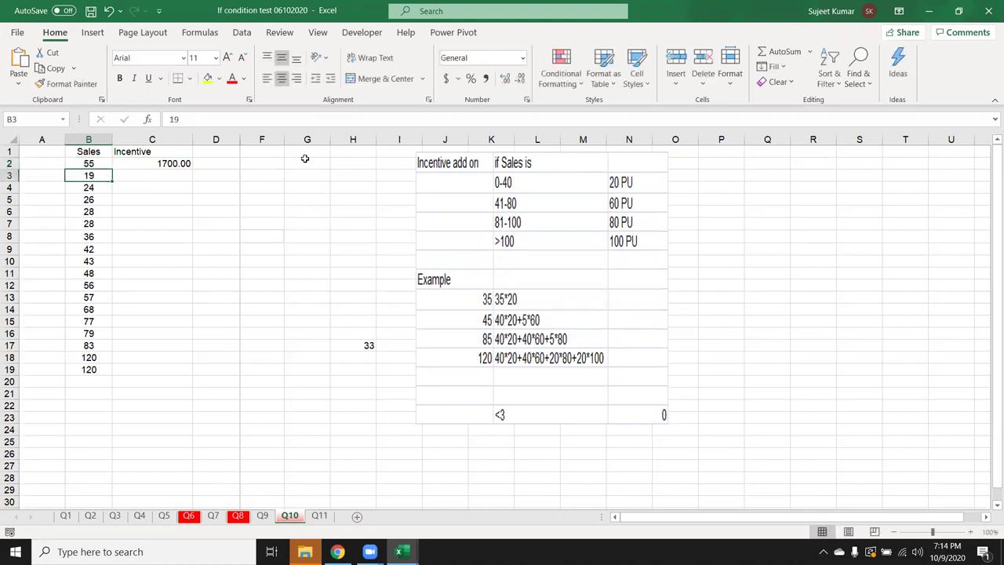
key("Up")
key("Right")
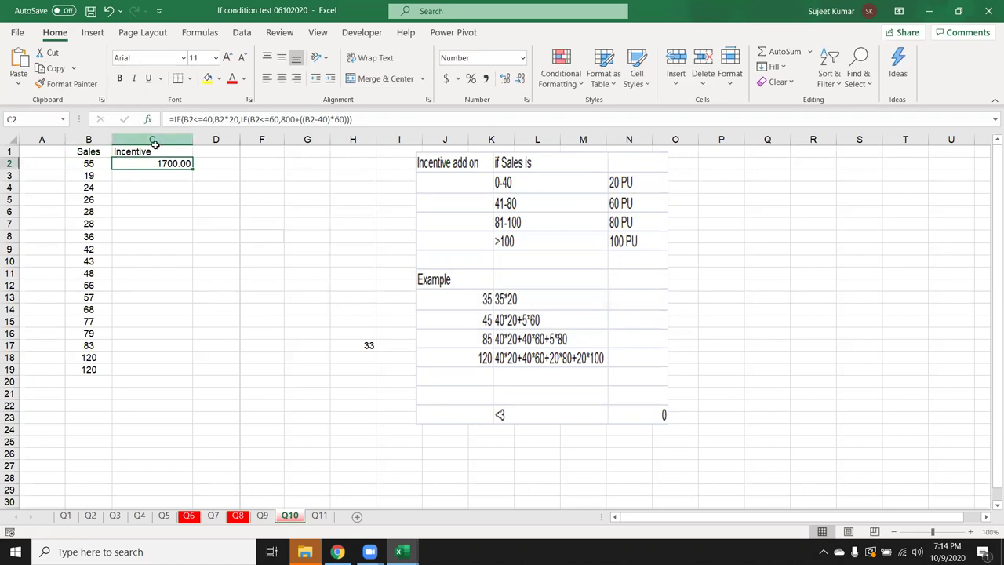
- Reopen C2's formula and adjust the closing brackets around the B2-40 term
double_click(166, 162)
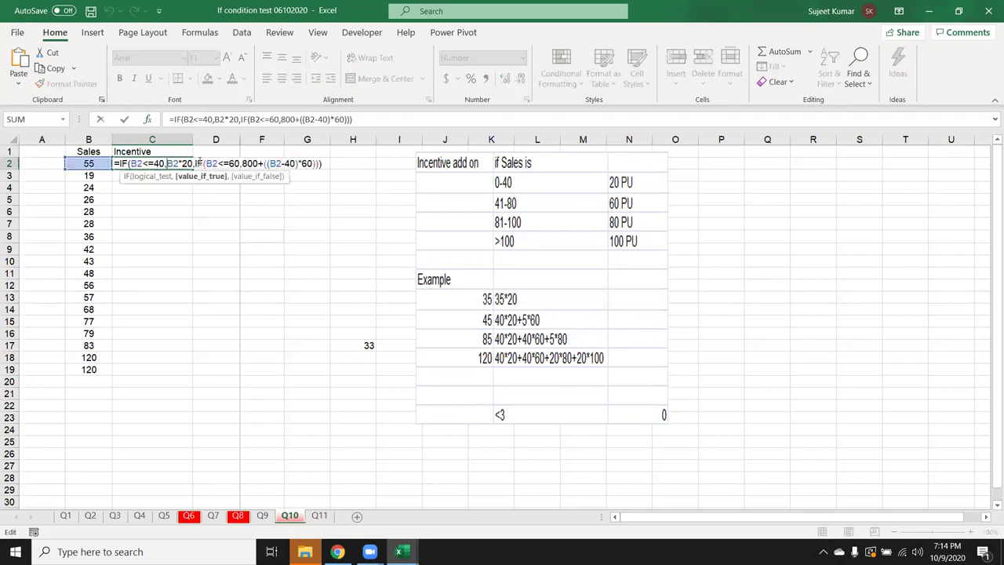
double_click(250, 163)
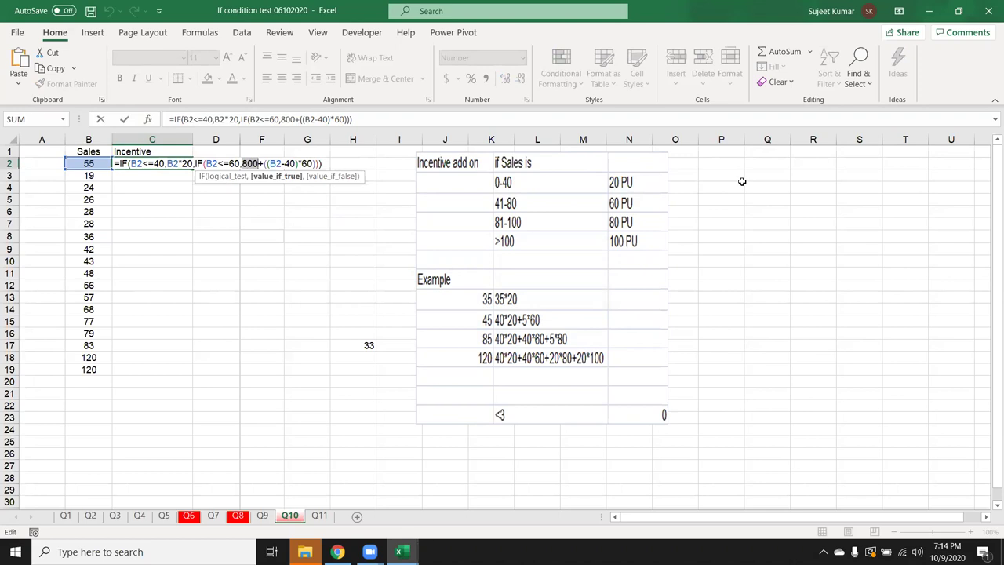
left_click(288, 163)
type(")")
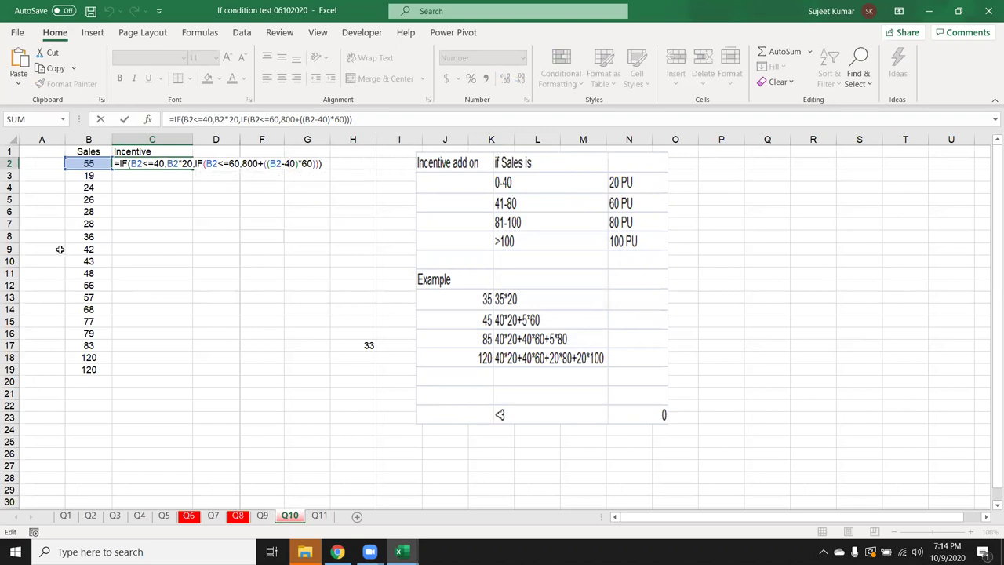
key("BackSpace")
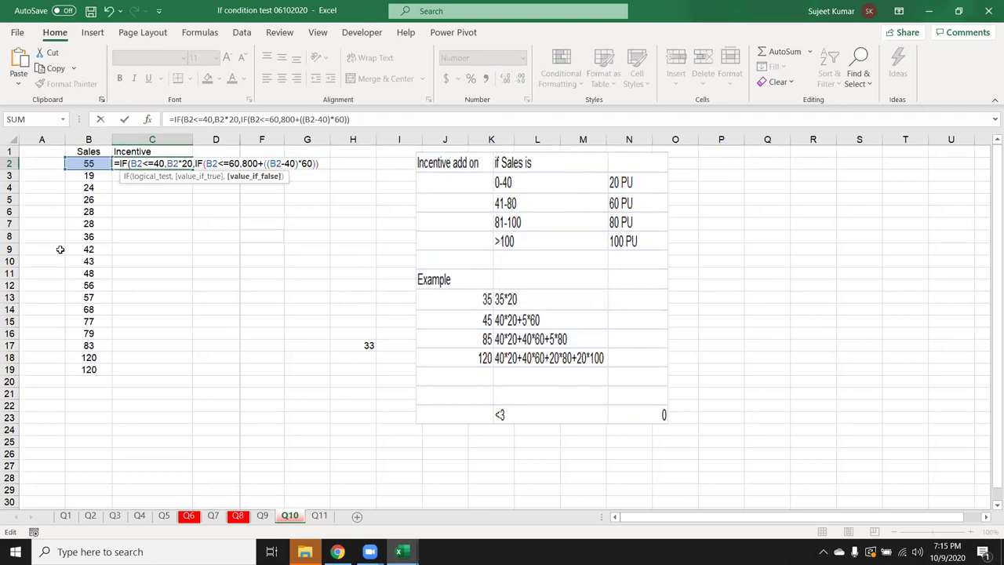
key("BackSpace")
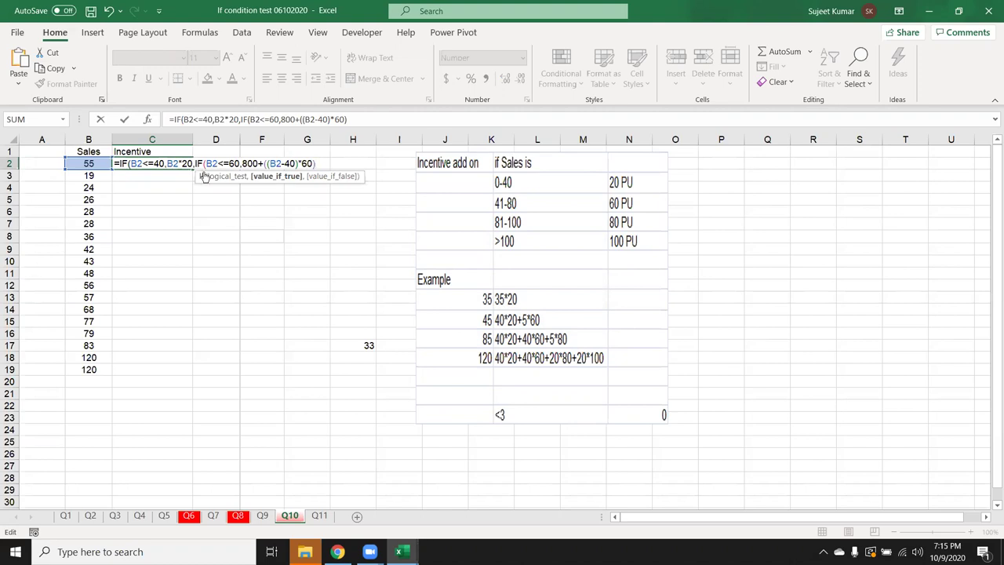
- Try replacing the 800 base with 40*20, then restore 800 in the second branch
double_click(250, 163)
type("40*20")
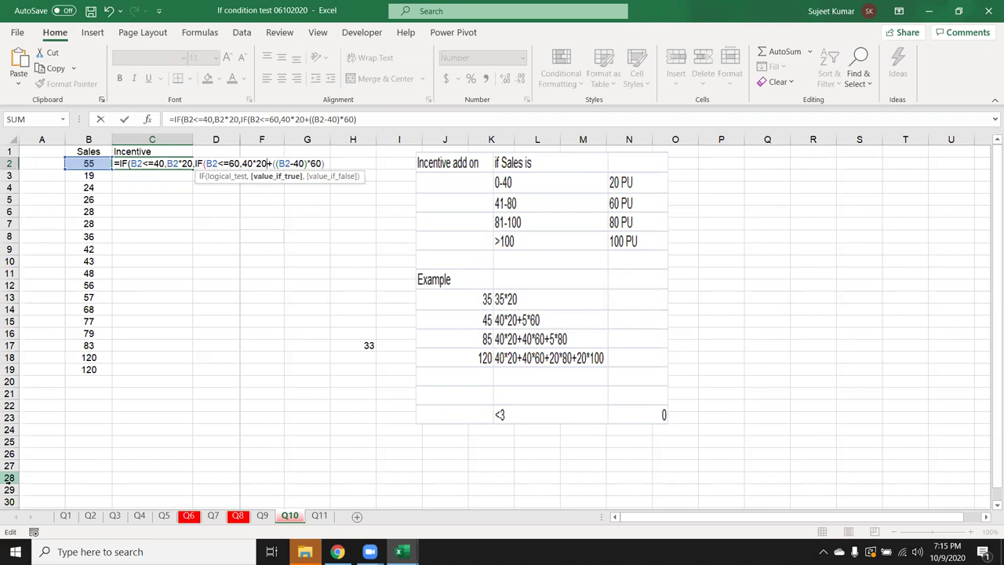
key("BackSpace")
key("BackSpace")
key("BackSpace")
key("BackSpace")
key("BackSpace")
type("800")
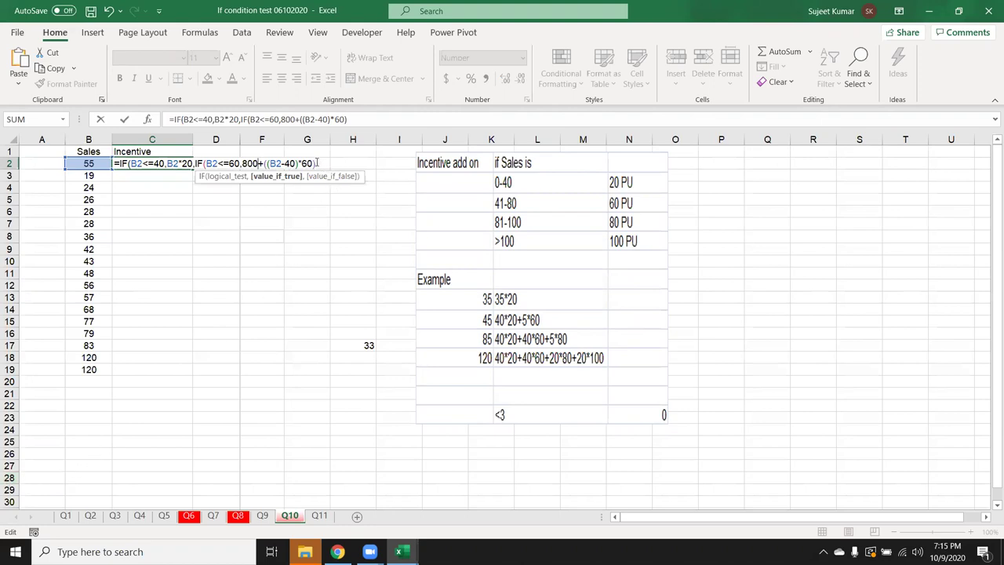
- Begin a third IF on B2 and raise the second test's limit from 60 to 80
type(",")
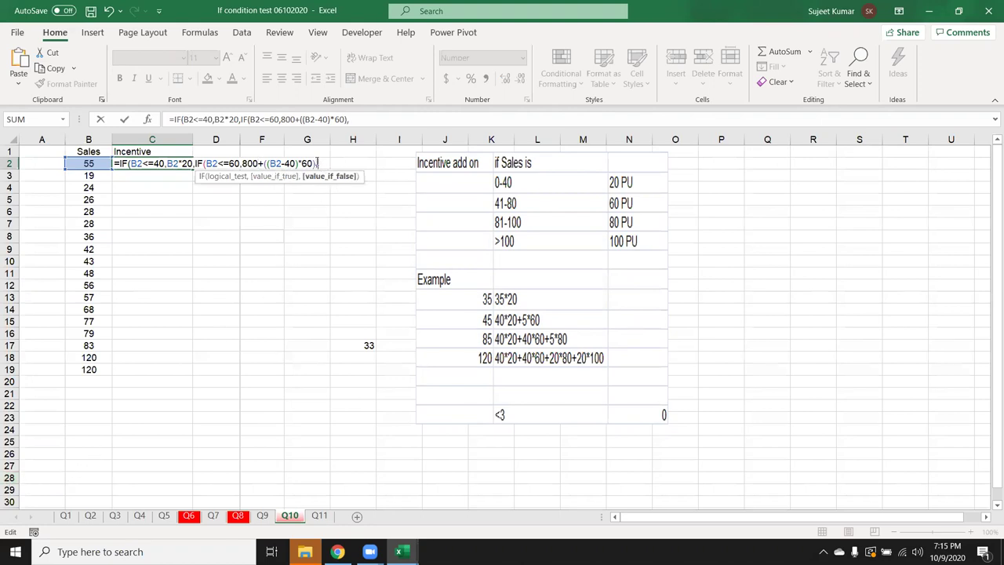
type("IF(")
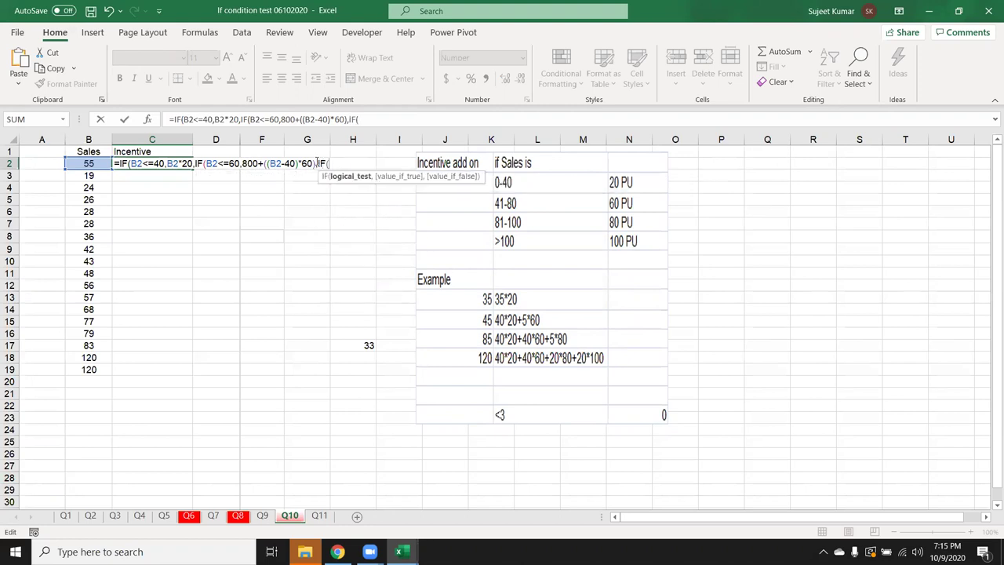
left_click(91, 163)
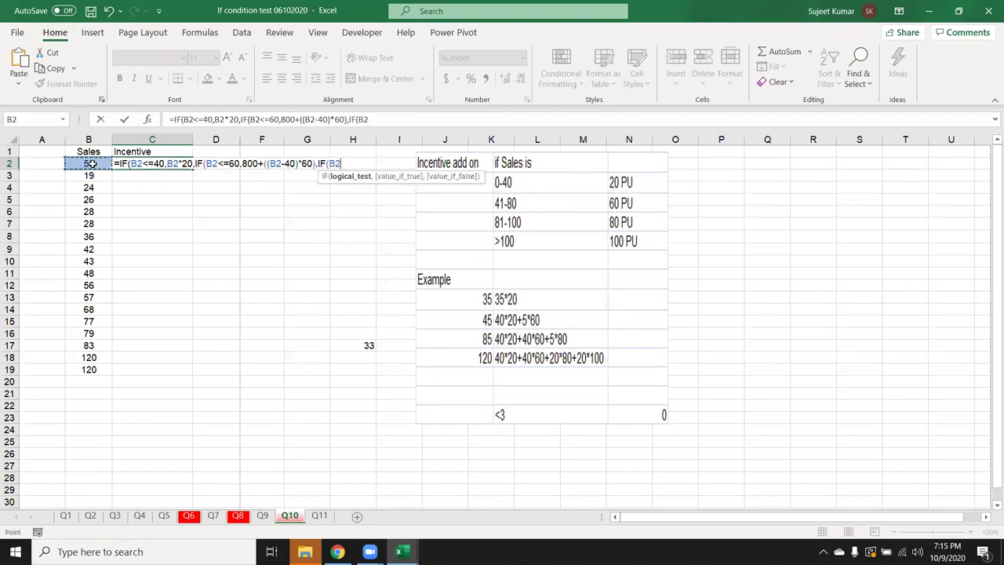
type("M=8")
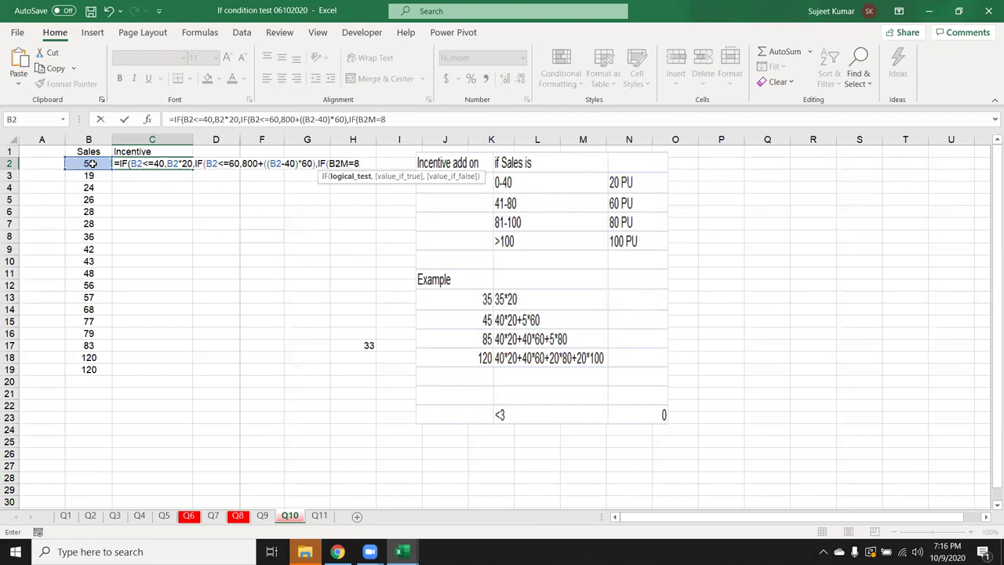
left_click(233, 163)
key("BackSpace")
key("BackSpace")
type("80")
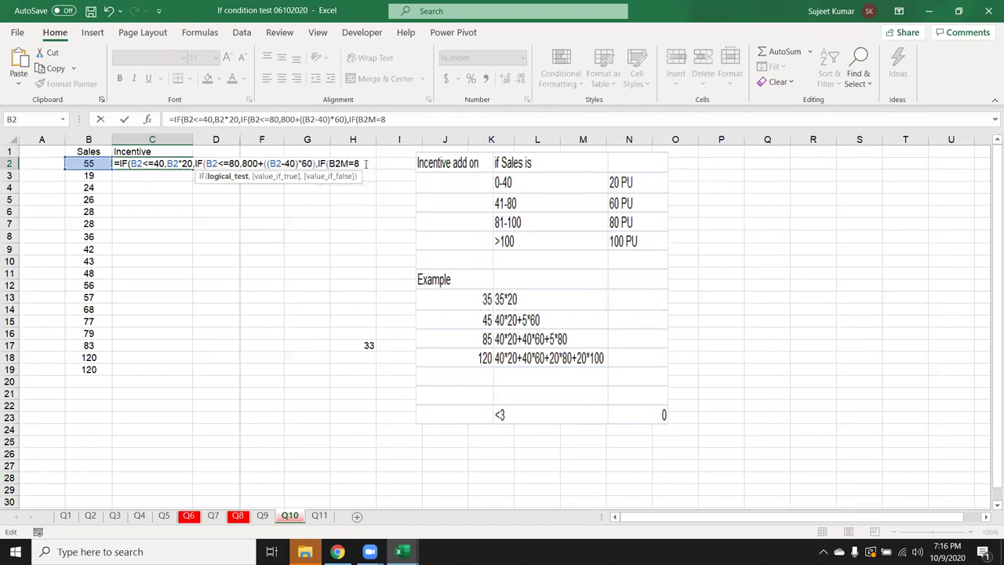
- Complete the third IF as IF(B2<=100,800+2400, correcting the stray M to <
left_click(365, 163)
key("BackSpace")
type("100,")
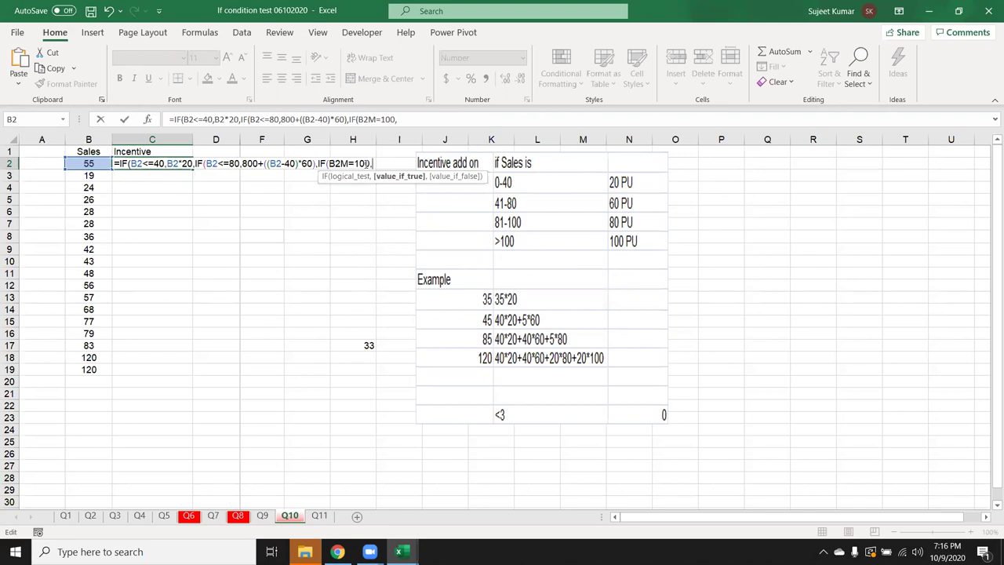
type("800+")
type("2400")
left_click(348, 163)
key("BackSpace")
type("<")
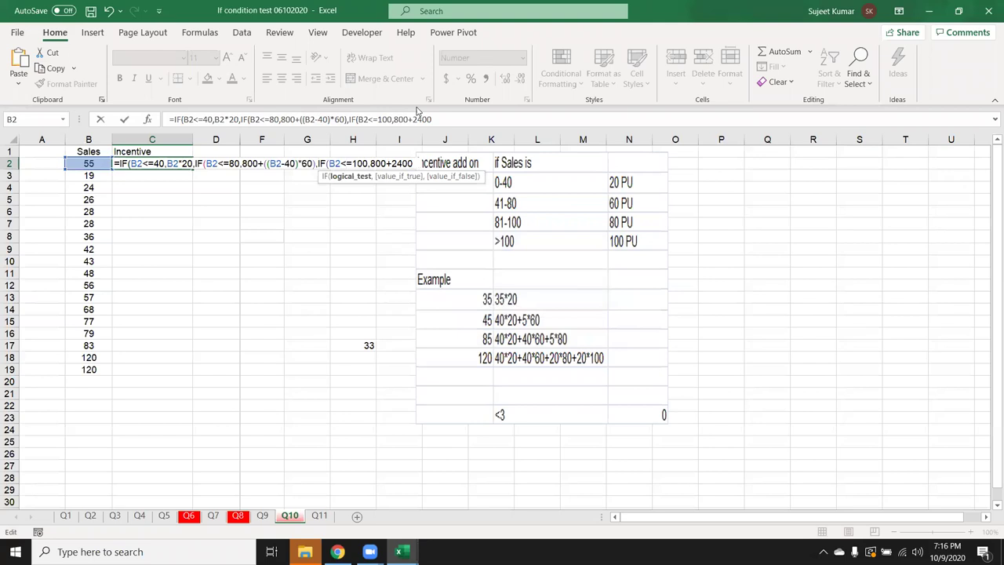
left_click(436, 118)
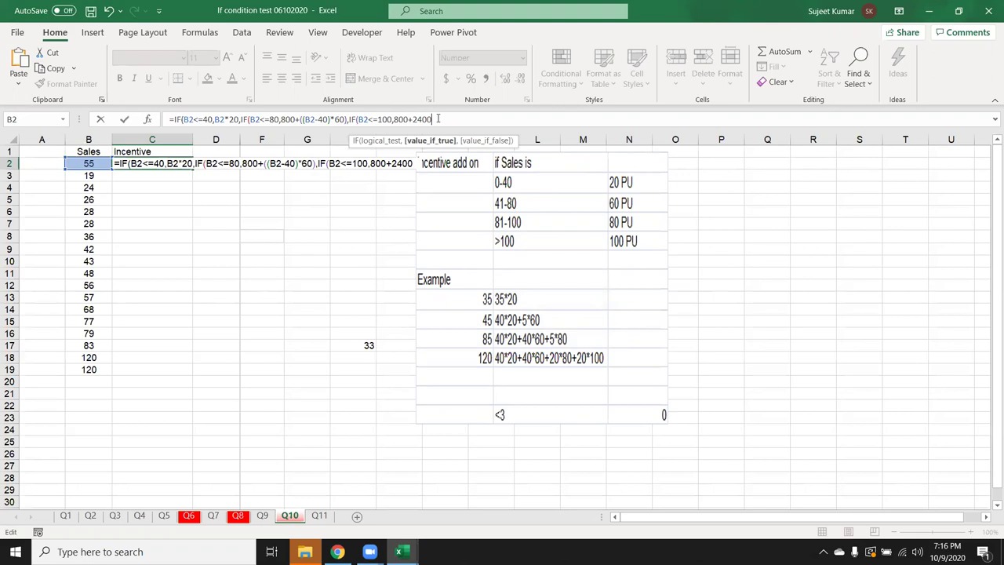
- Extend the third IF's result to 800+2400+(B2-80)*80, retyping the 2400 amount
type("+")
type("(")
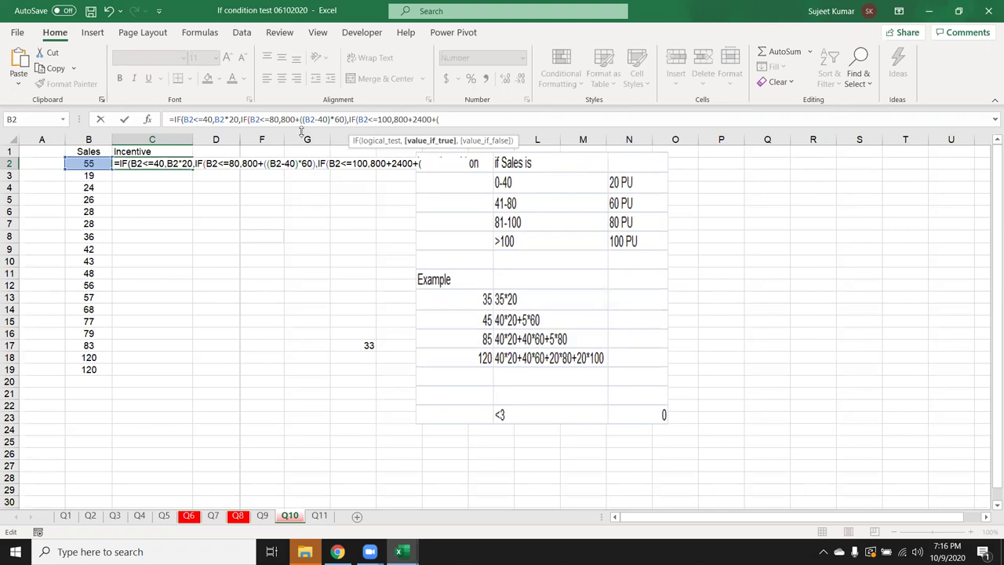
left_click(74, 163)
type("-")
type("80")
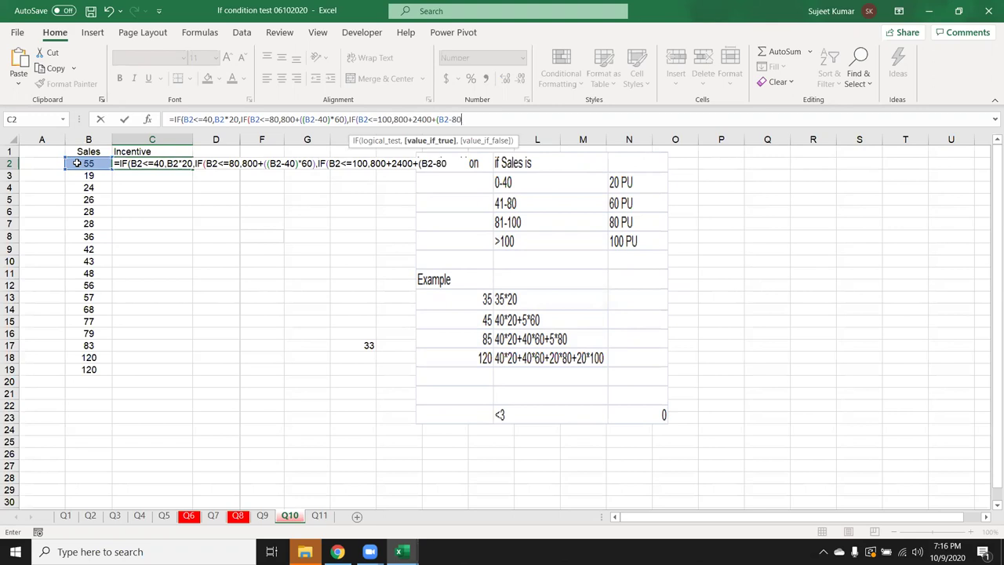
type(")*80")
double_click(410, 120)
type("40+60")
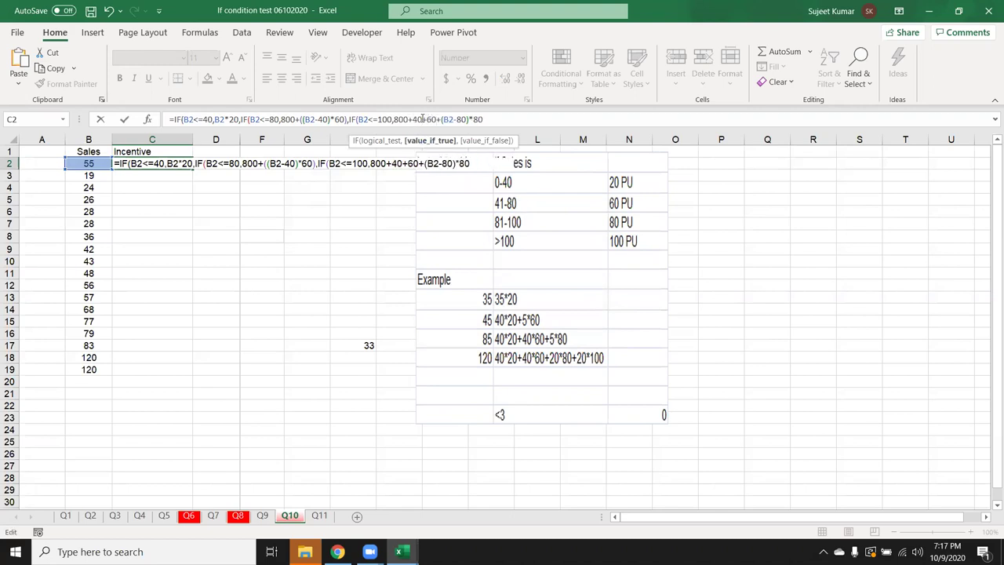
key("BackSpace")
key("BackSpace")
key("BackSpace")
key("BackSpace")
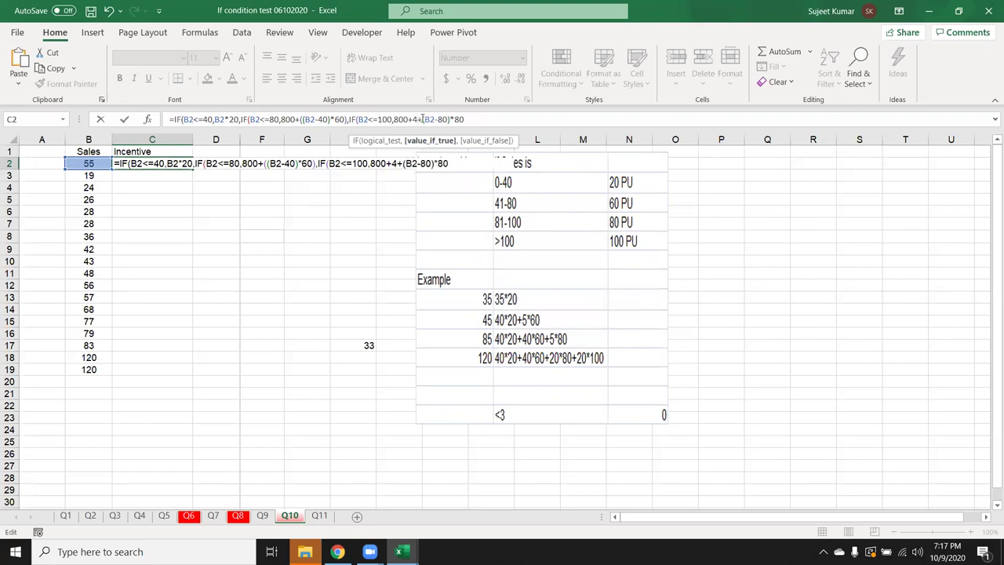
key("BackSpace")
type("2400")
left_click(492, 121)
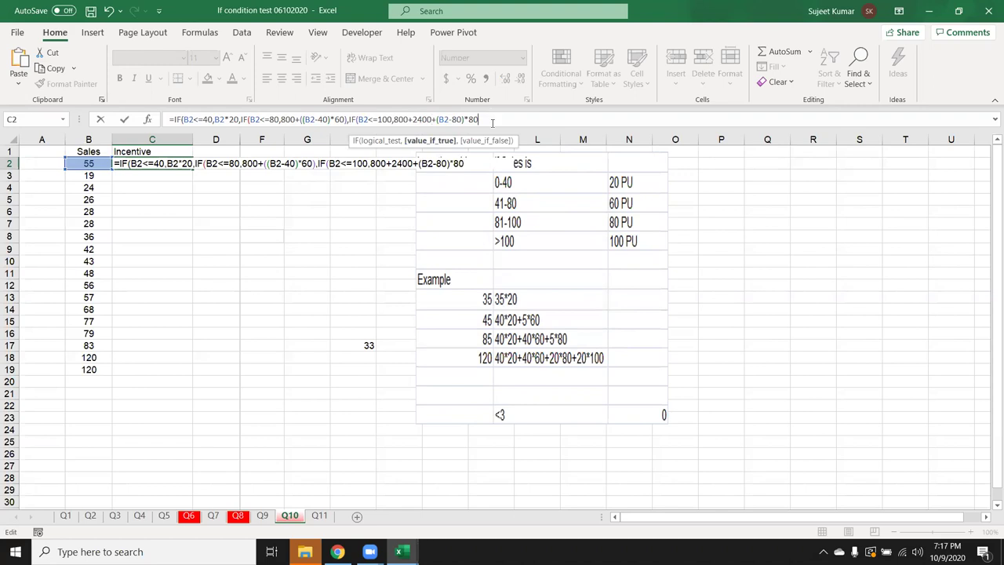
- Add a fourth IF testing B2>100 with a base of 800+2400+1600
type(",if")
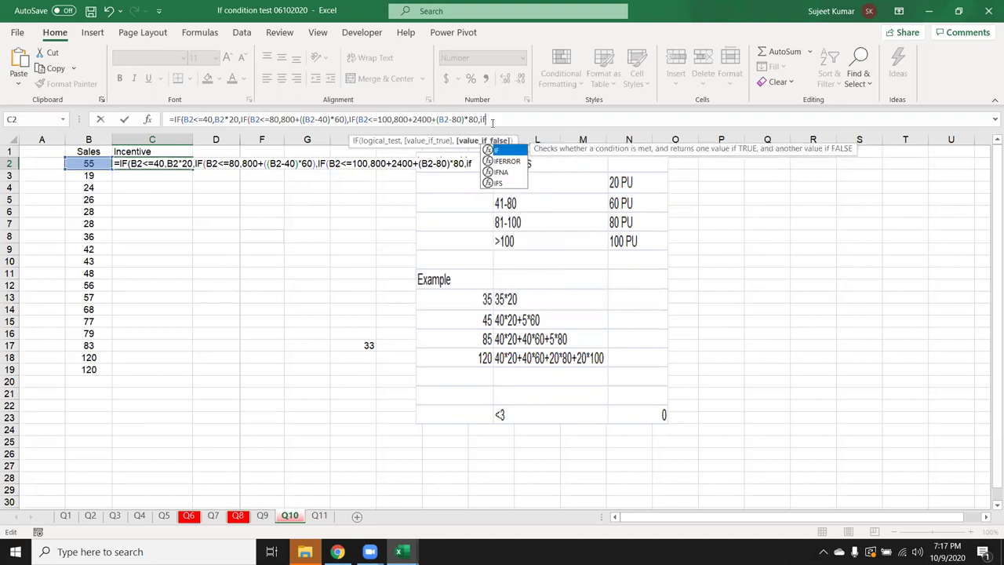
key("Tab")
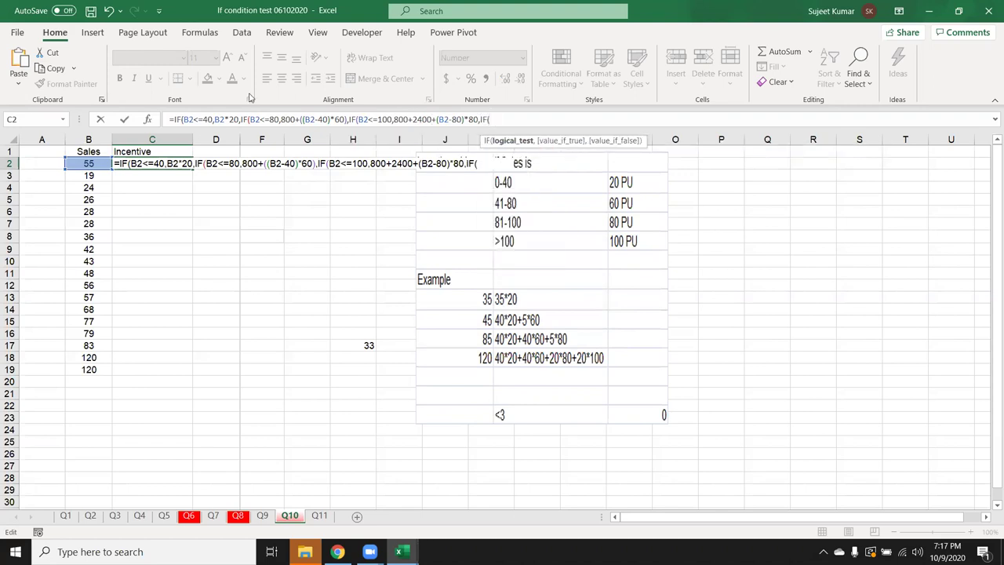
left_click(89, 163)
type(">=")
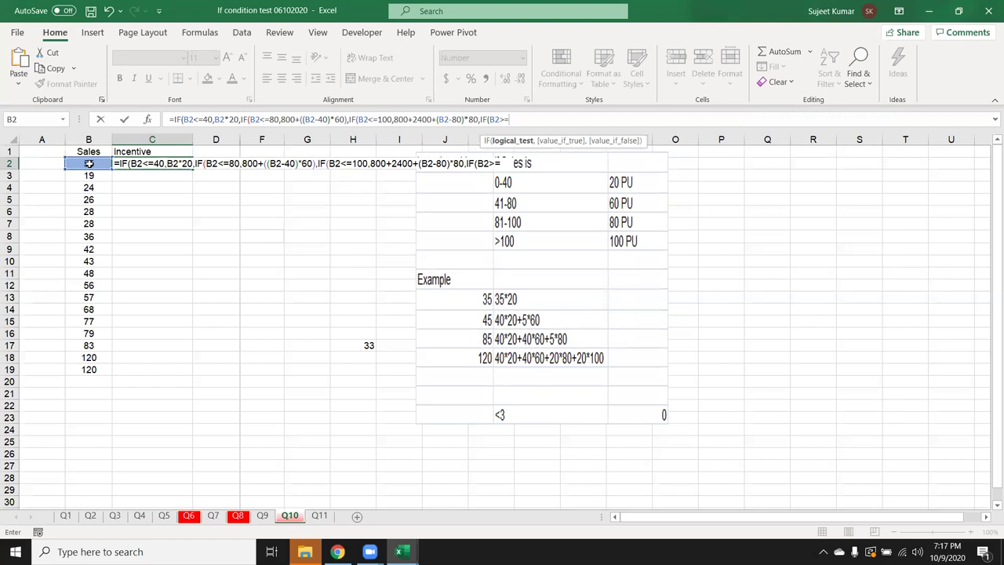
key("BackSpace")
type("100,800+2400+")
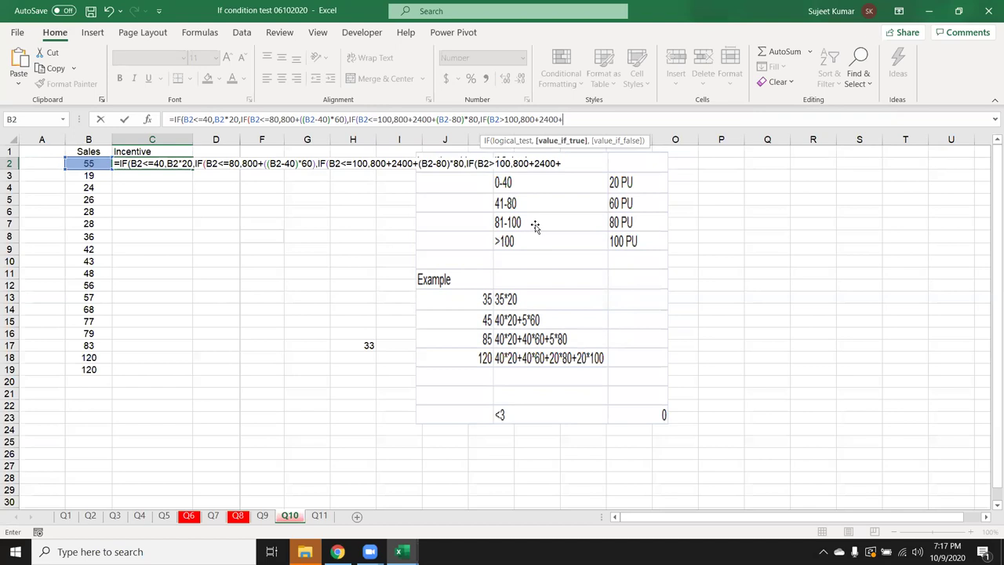
type("+1600")
type(",(")
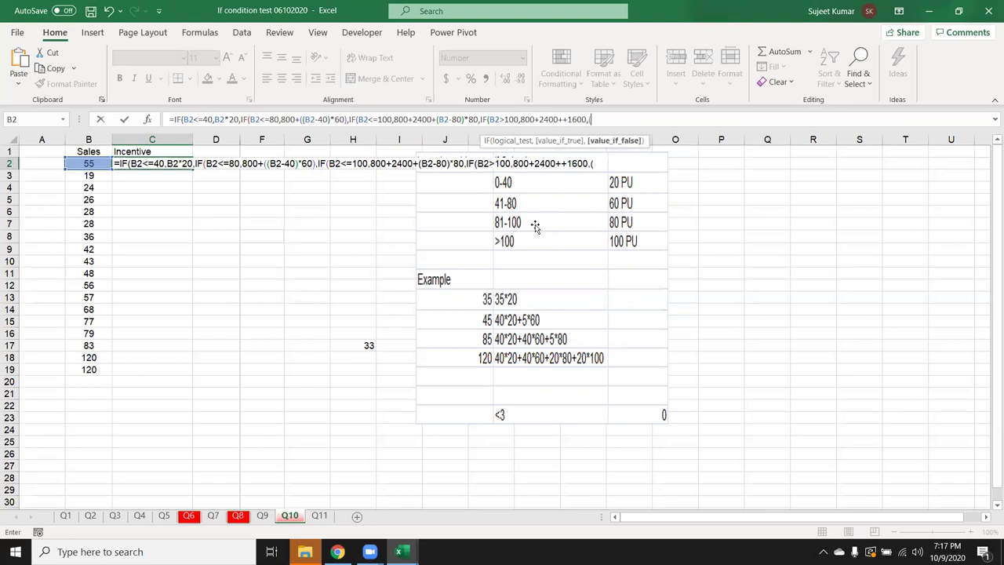
- Finish it with (B2-100)*100, remove the doubled plus sign, and enter the formula
left_click(93, 164)
type("-100)*100")
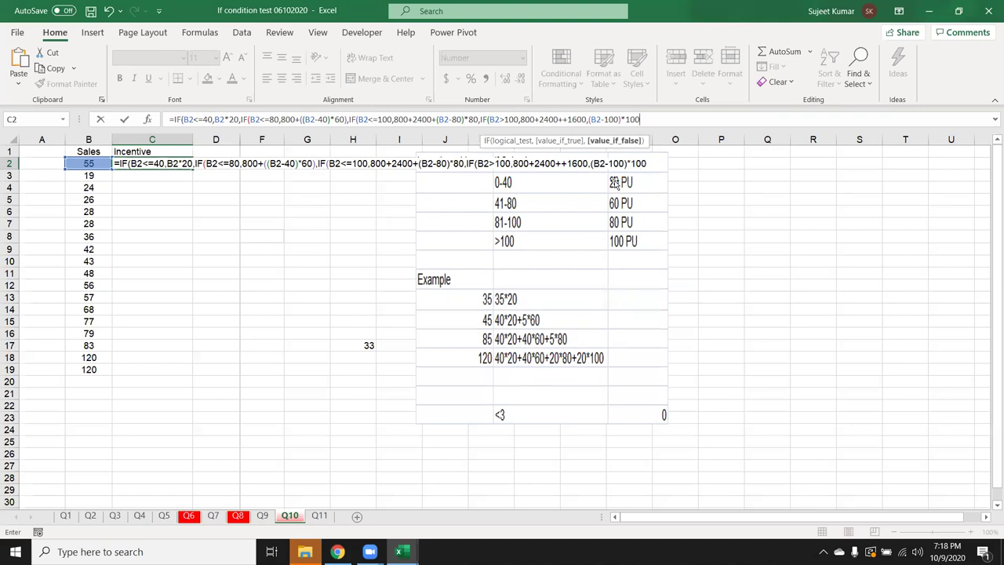
double_click(611, 119)
left_click(568, 119)
key("BackSpace")
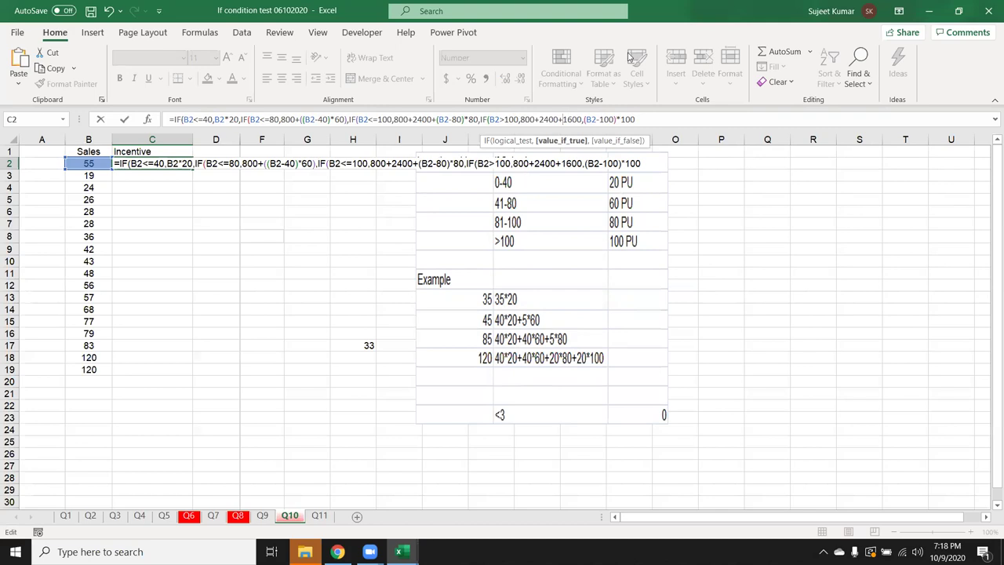
key("Return")
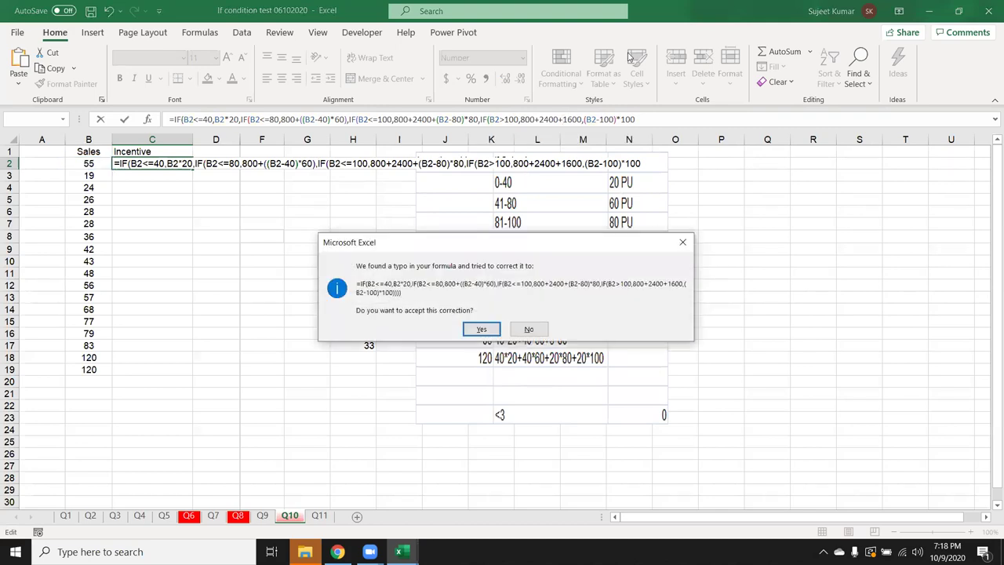
- Accept Excel's bracket correction, fill C2's formula down to C19, and select C19
key("Return")
key("Up")
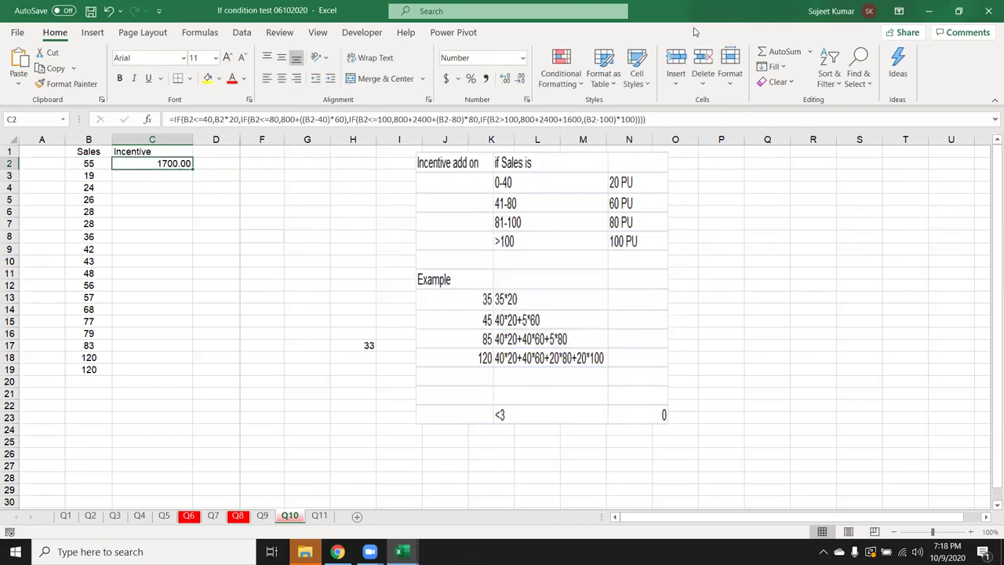
double_click(190, 170)
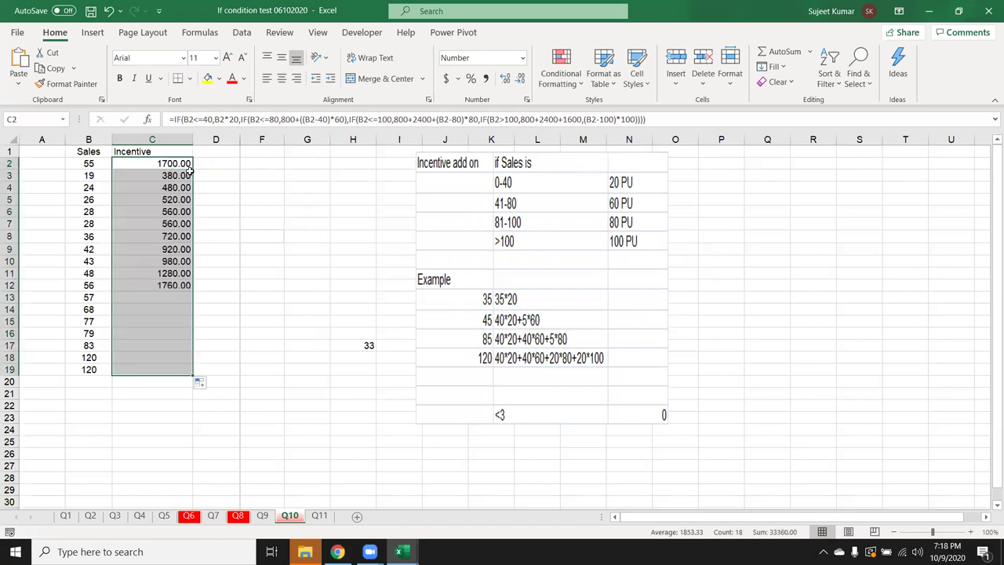
left_click(154, 369)
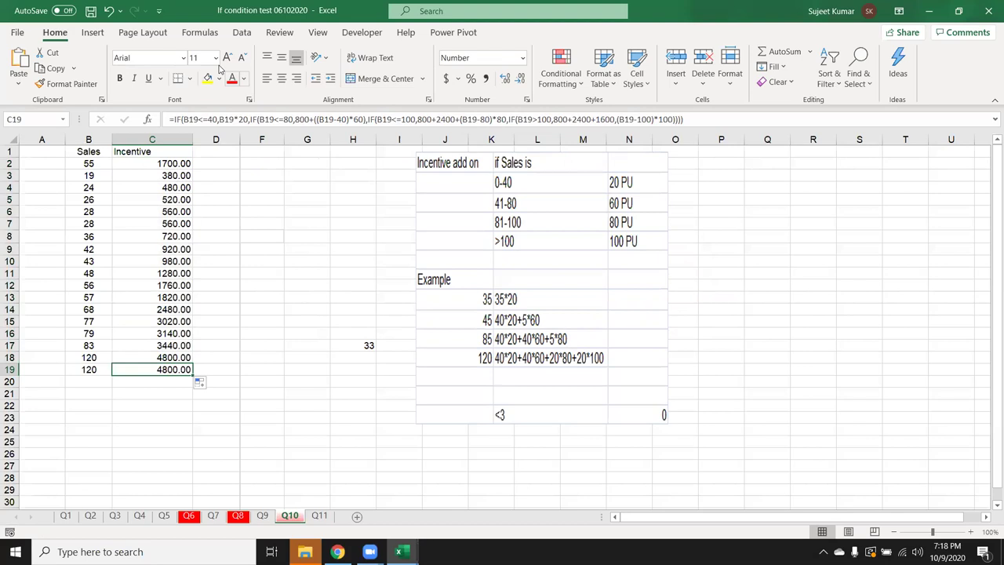
left_click(202, 32)
- Evaluate C19's nested IF step by step to 4800.00, then close Evaluate Formula
left_click(615, 84)
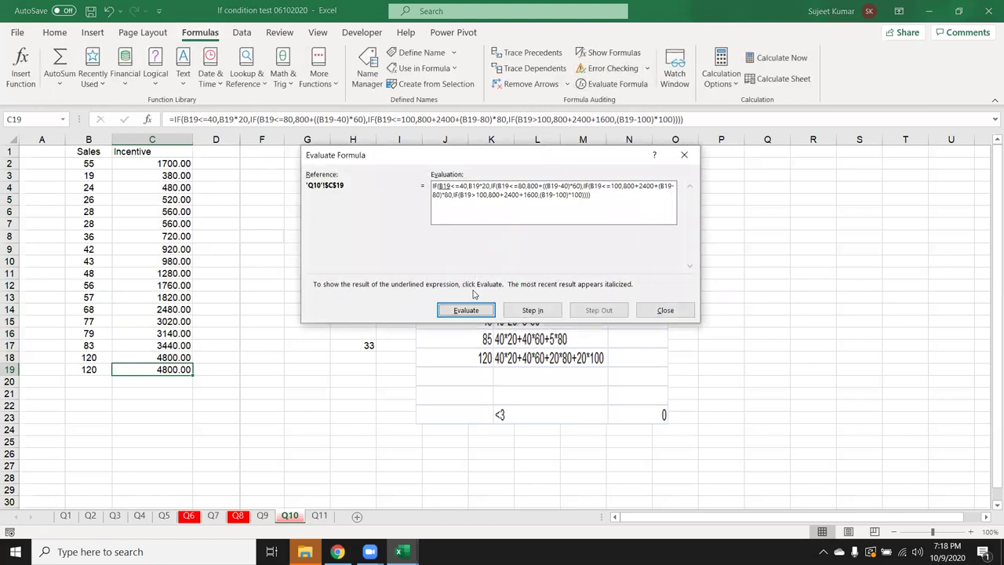
left_click(466, 309)
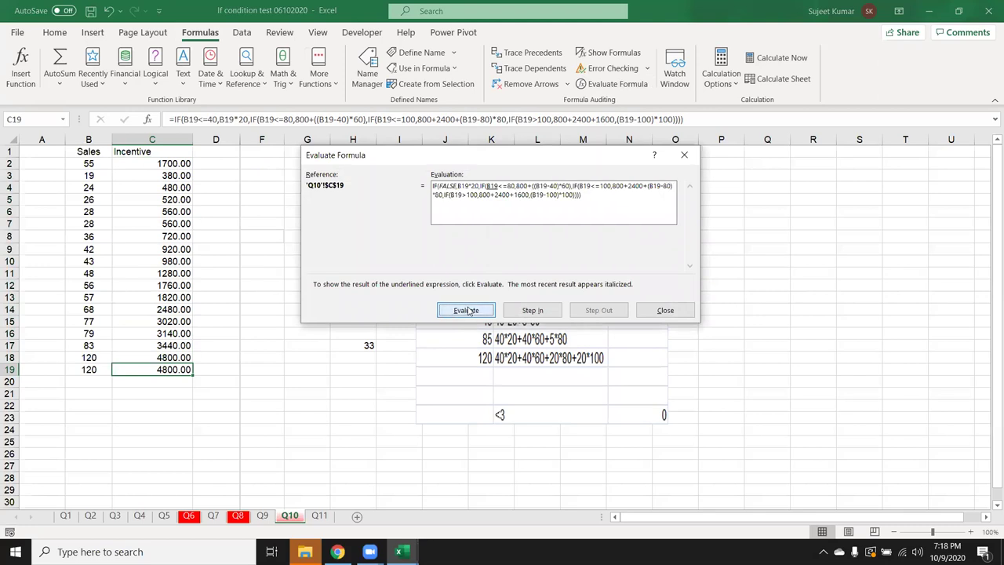
left_click(466, 310)
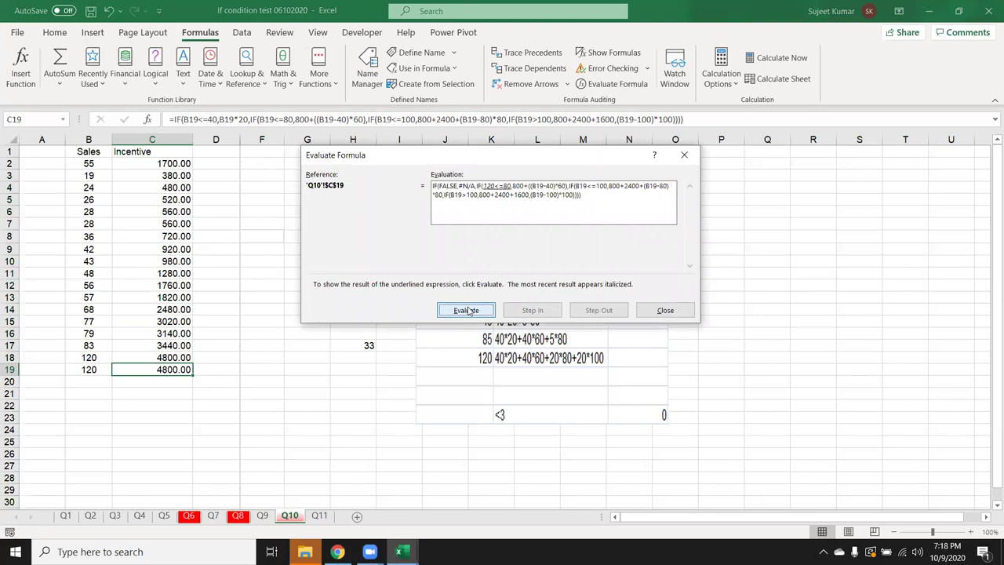
left_click(469, 311)
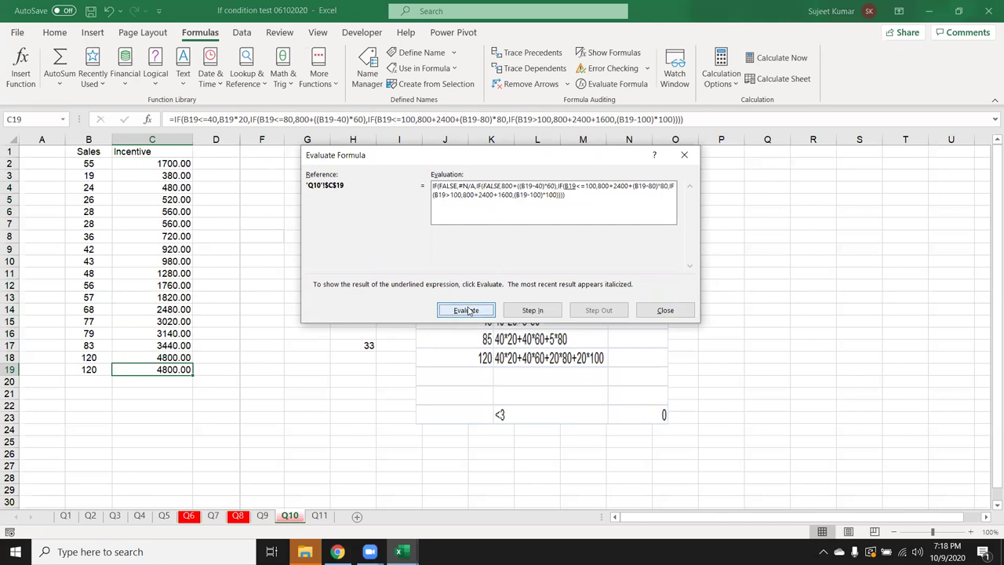
left_click(468, 311)
left_click(468, 311)
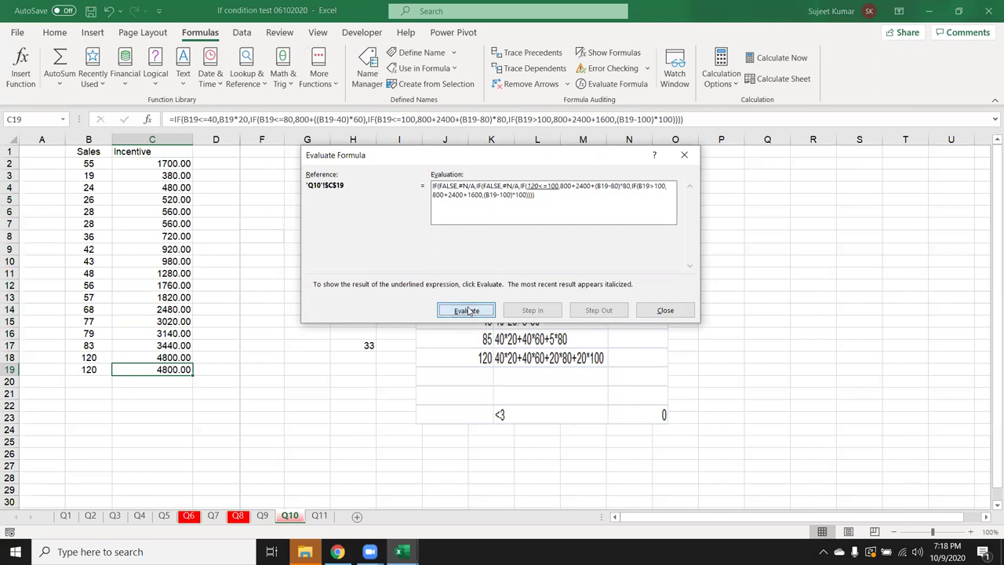
left_click(468, 312)
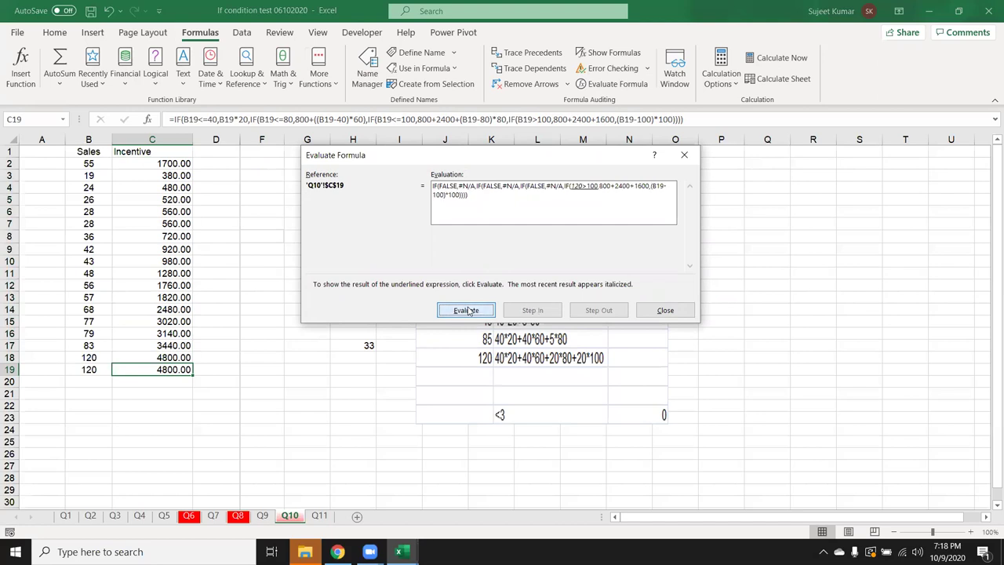
left_click(468, 311)
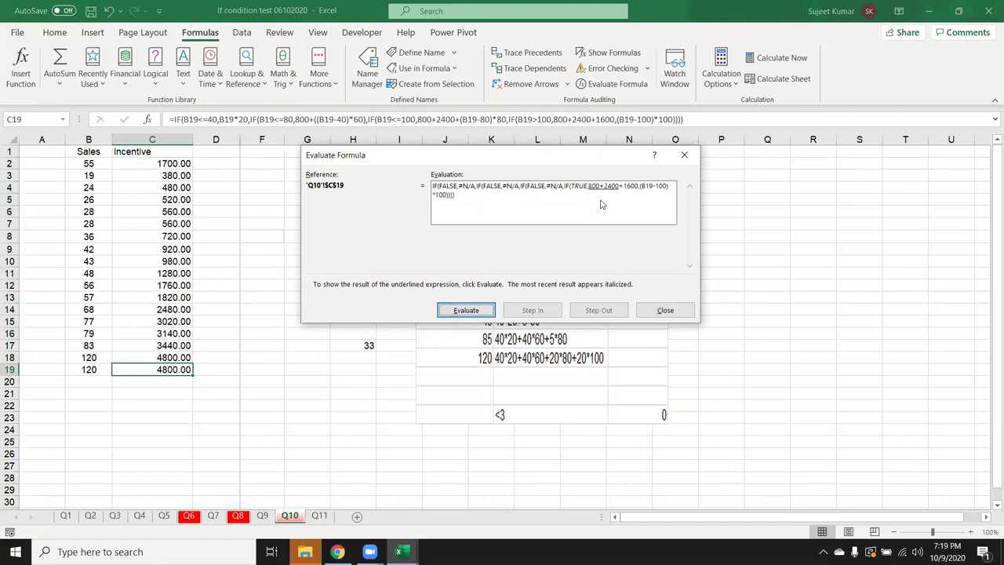
left_click(468, 312)
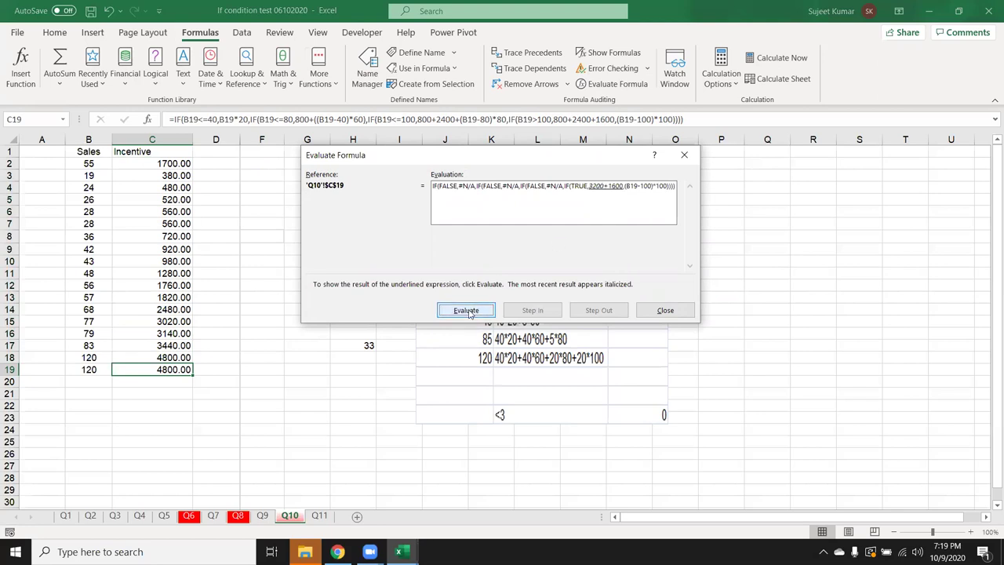
left_click(468, 311)
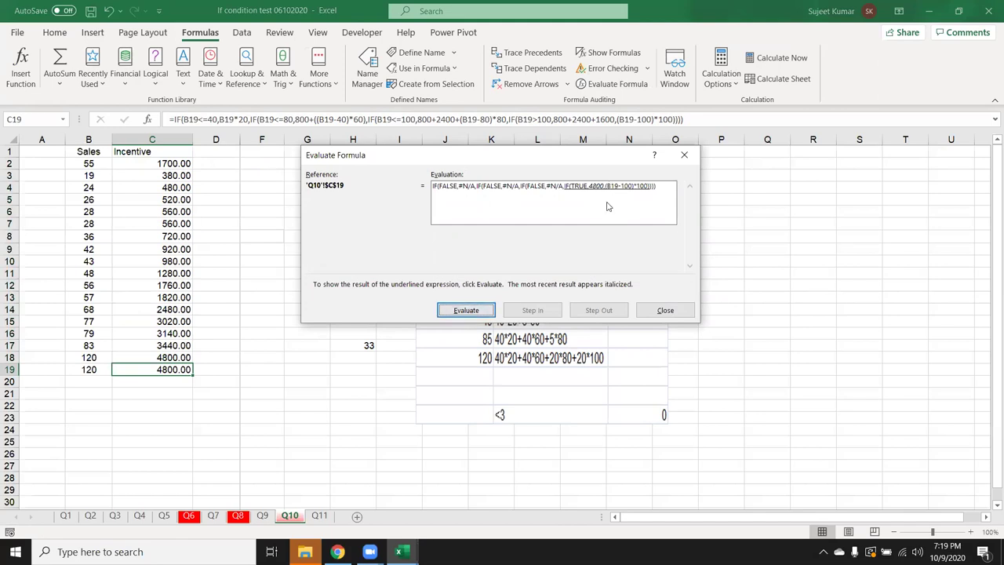
left_click(474, 312)
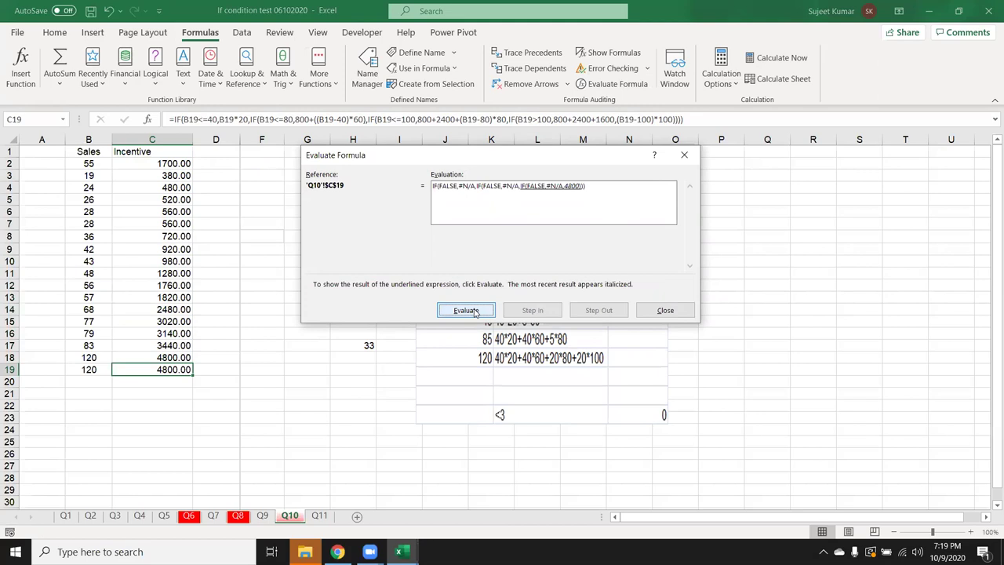
left_click(473, 311)
left_click(473, 311)
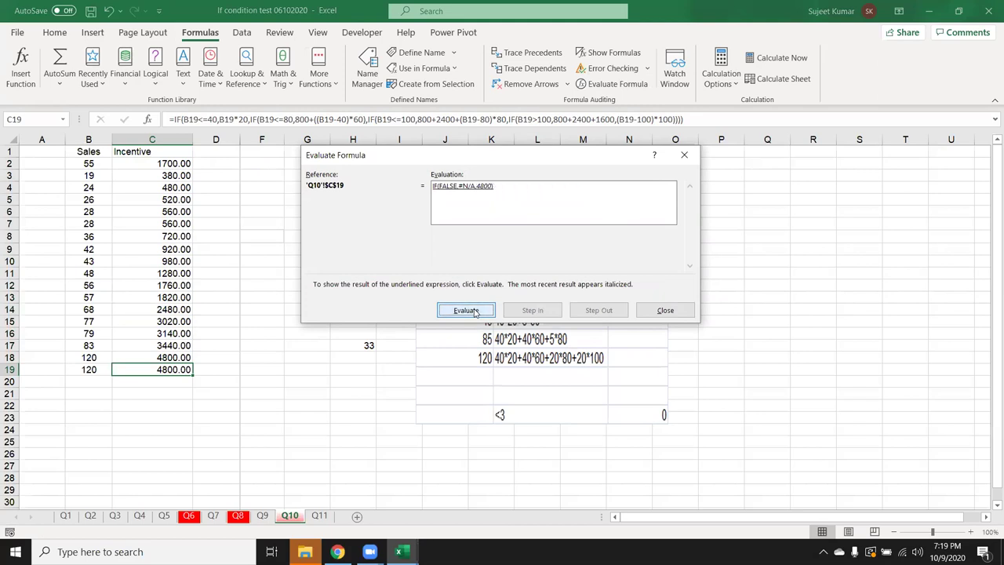
left_click(474, 312)
left_click(680, 312)
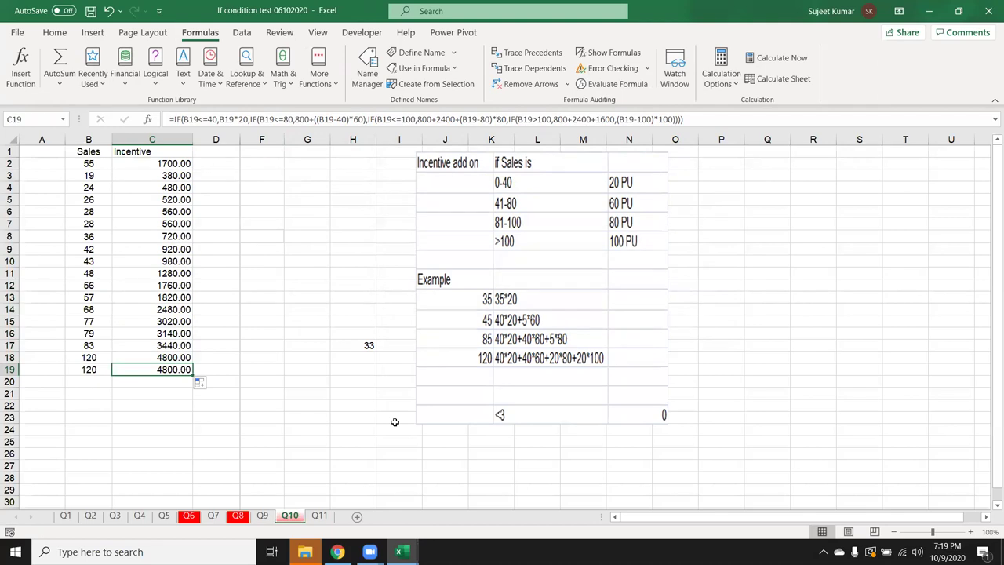
- On Q11, delete the contents of E2:I2, removing the old interest formula and helper values
left_click(318, 516)
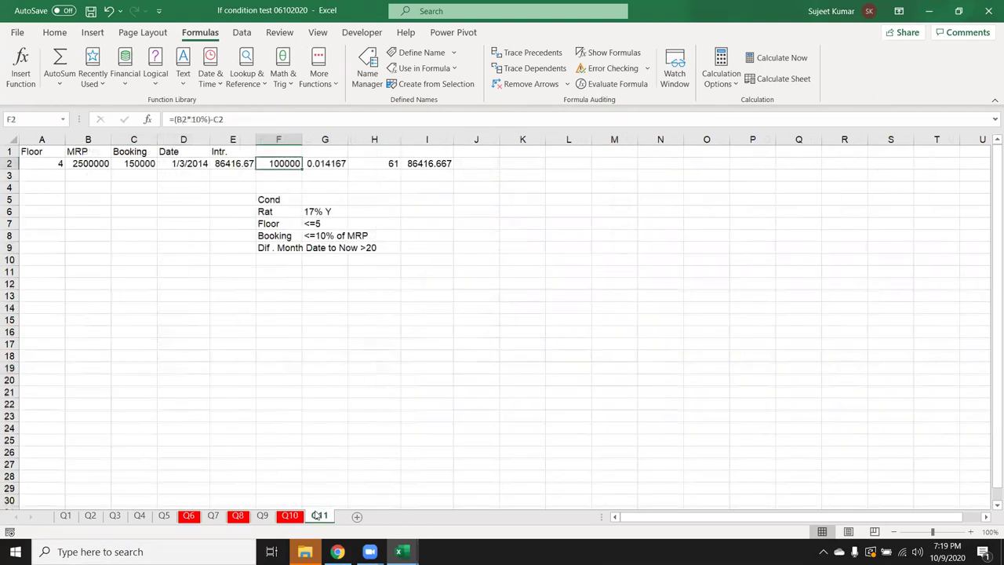
key("Left")
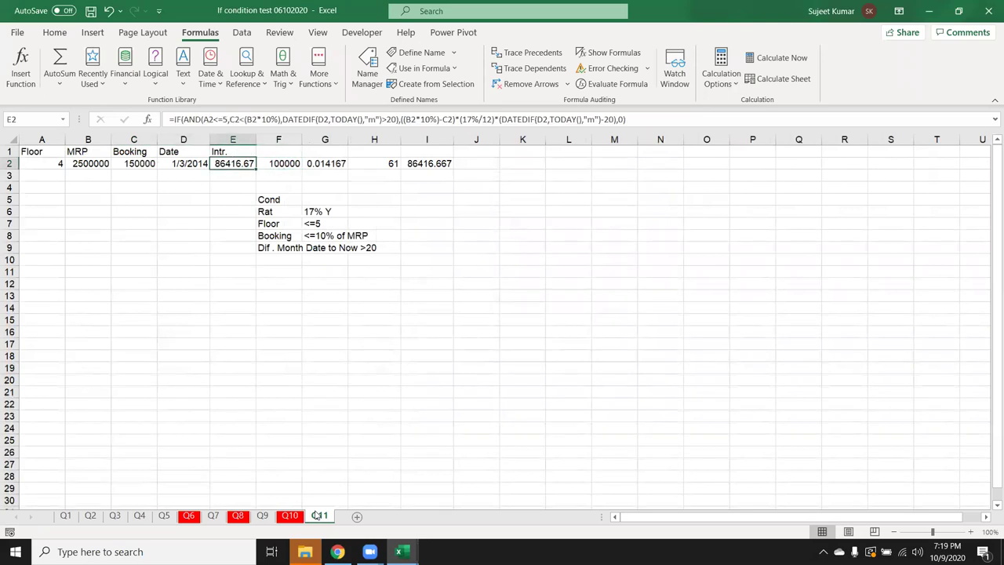
key("shift+Right")
key("shift+Right")
key("shift+Right")
key("shift+Right")
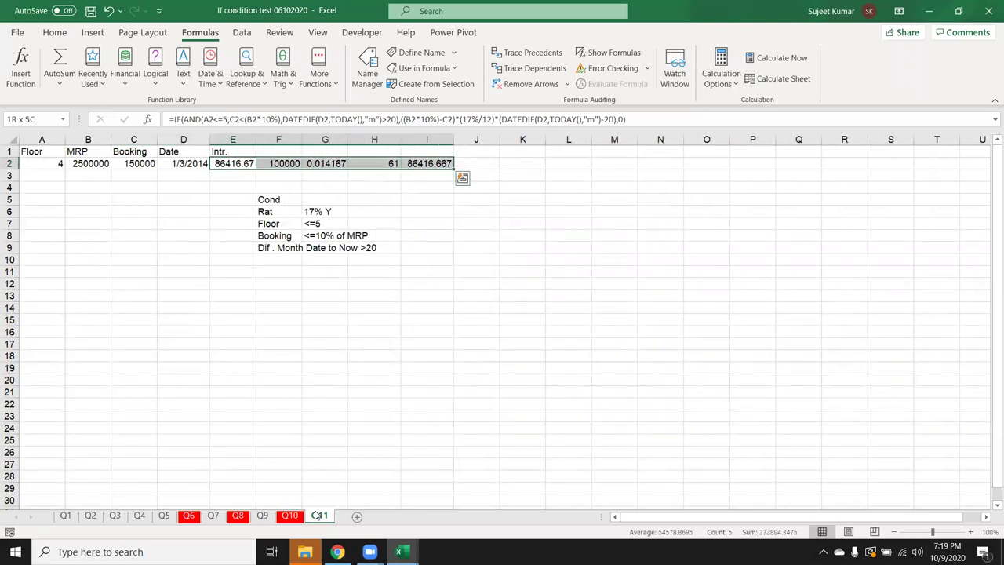
key("Delete")
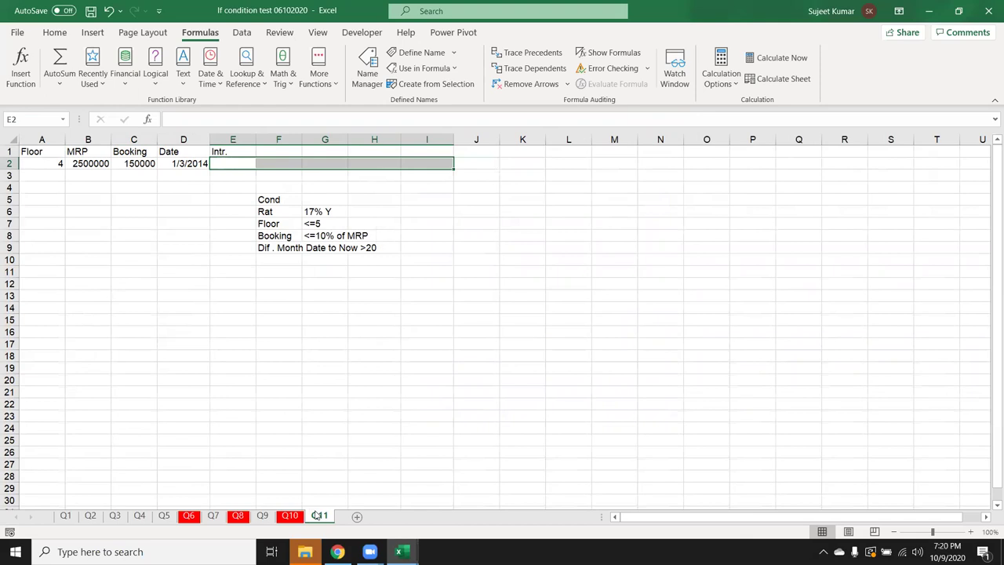
left_click(91, 164)
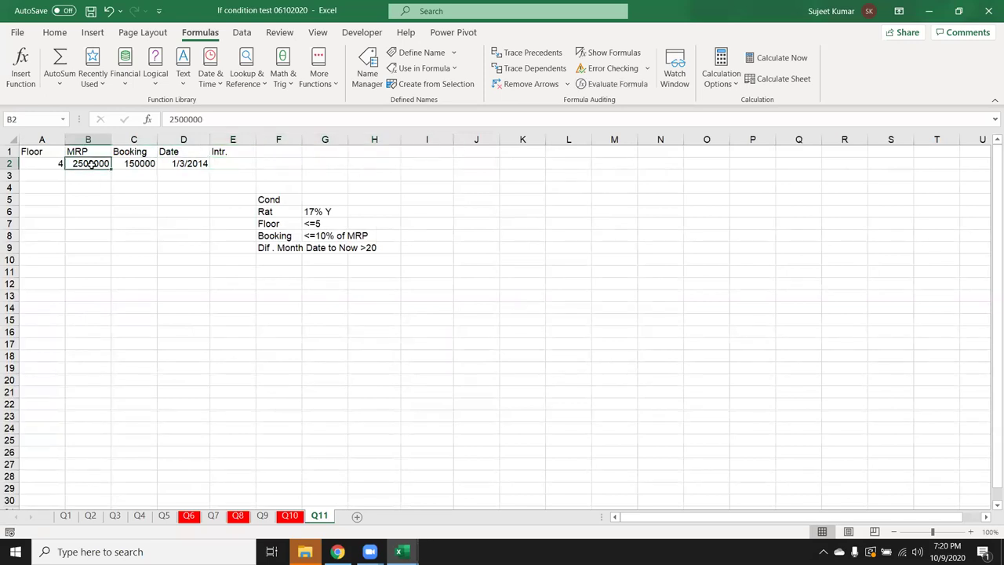
left_click(116, 185)
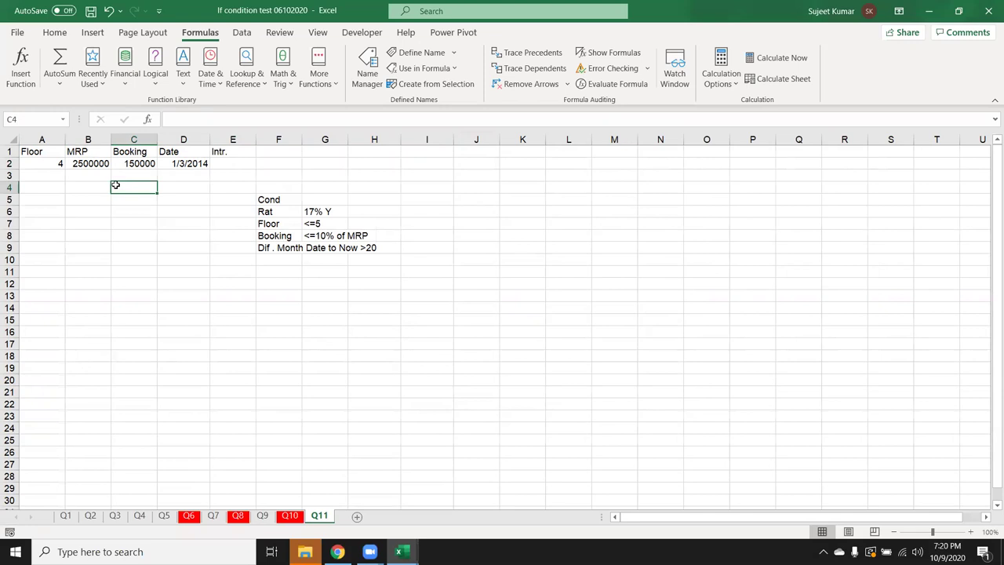
left_click(49, 167)
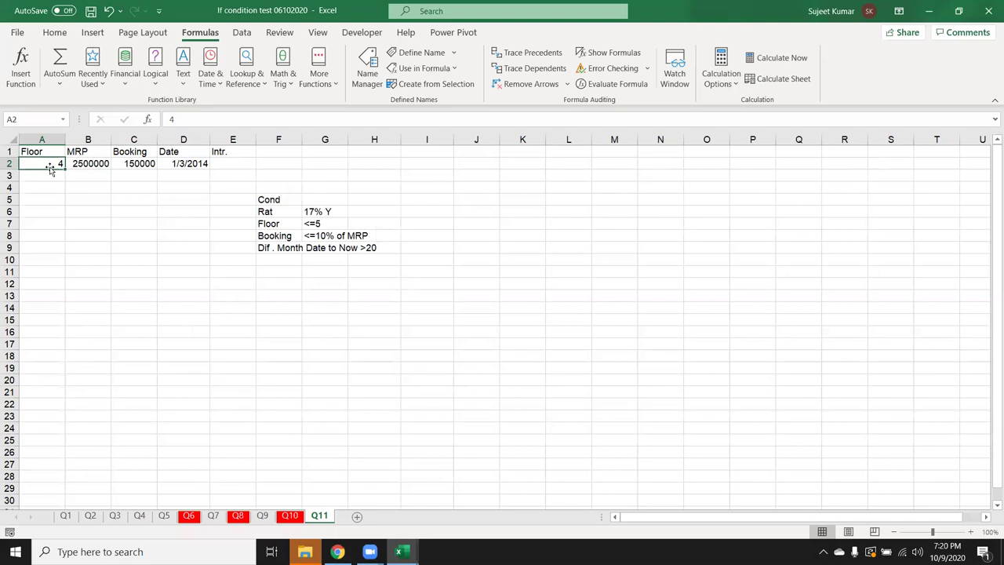
left_click(80, 161)
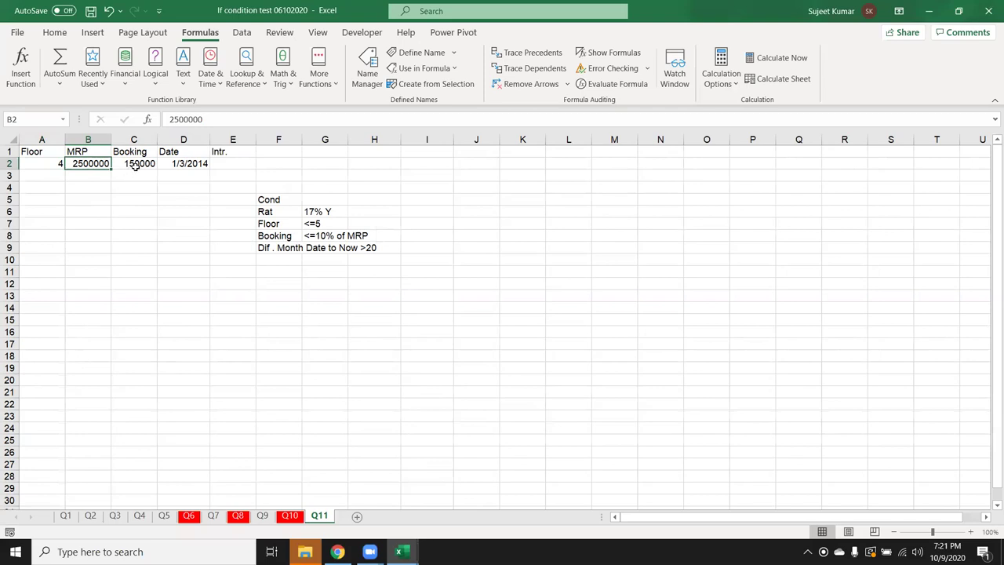
left_click(136, 166)
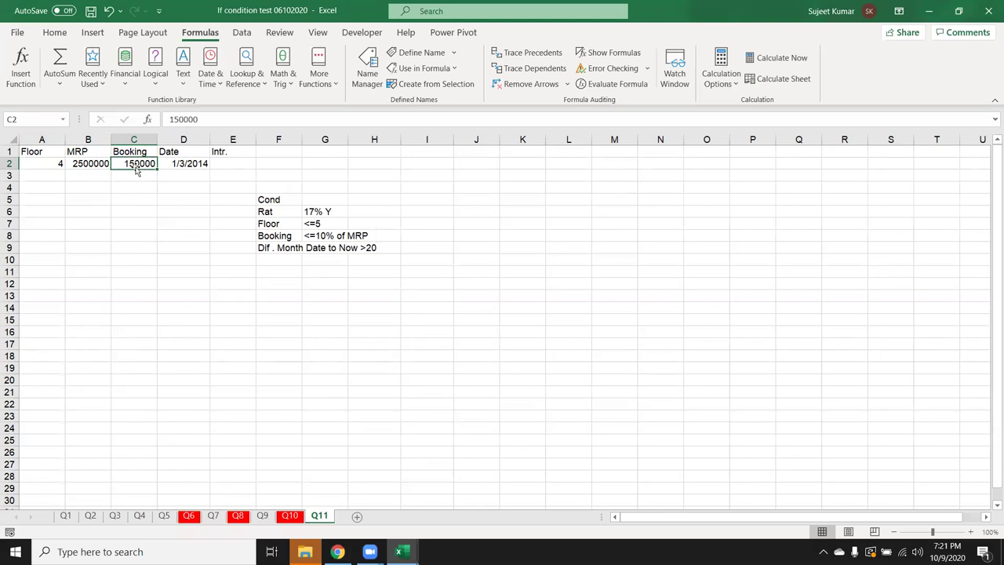
left_click(338, 212)
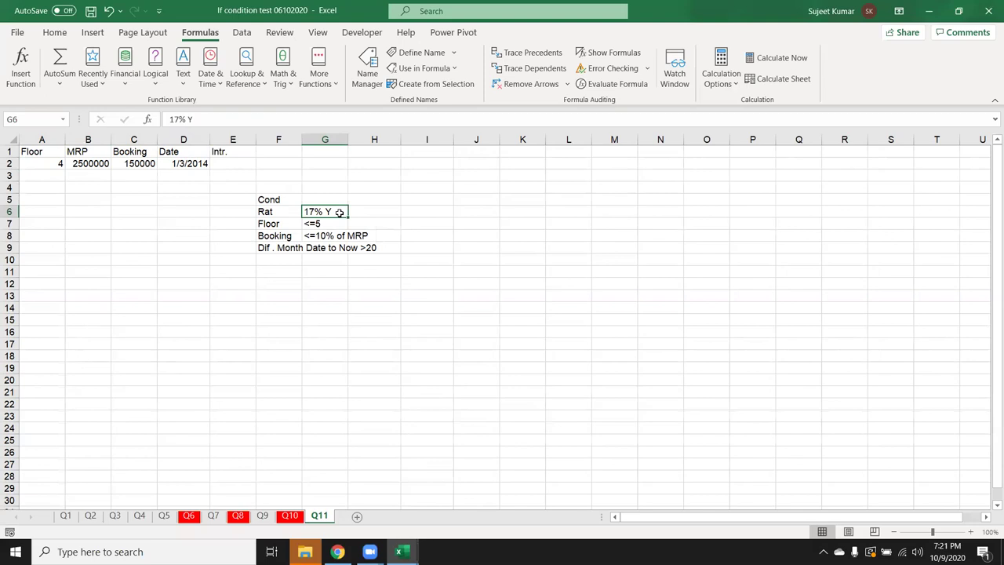
- Change D2's booking year from 2014 to 2018, giving 1/3/2018, then select empty E2
left_click(194, 161)
left_click(215, 118)
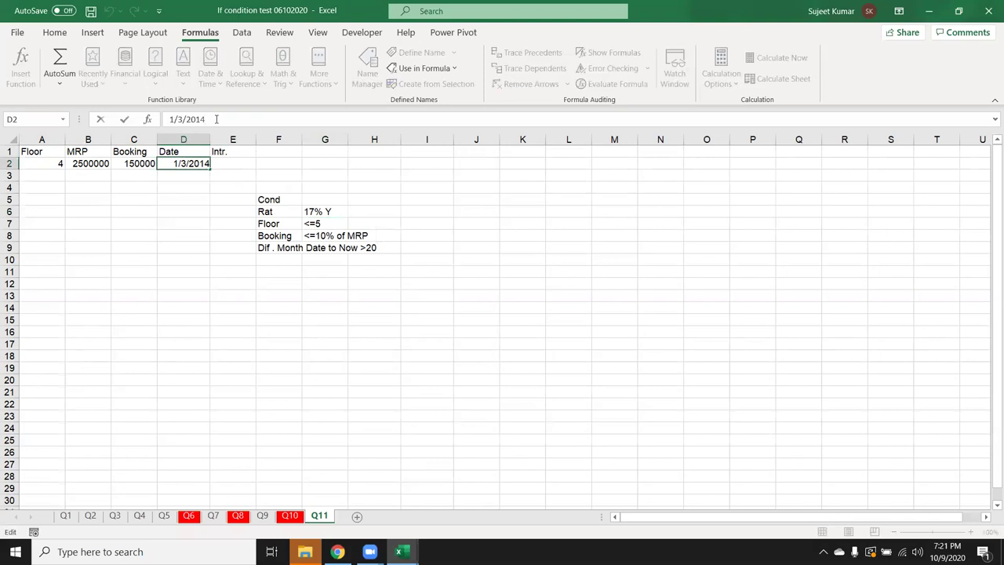
key("BackSpace")
type("8")
key("Return")
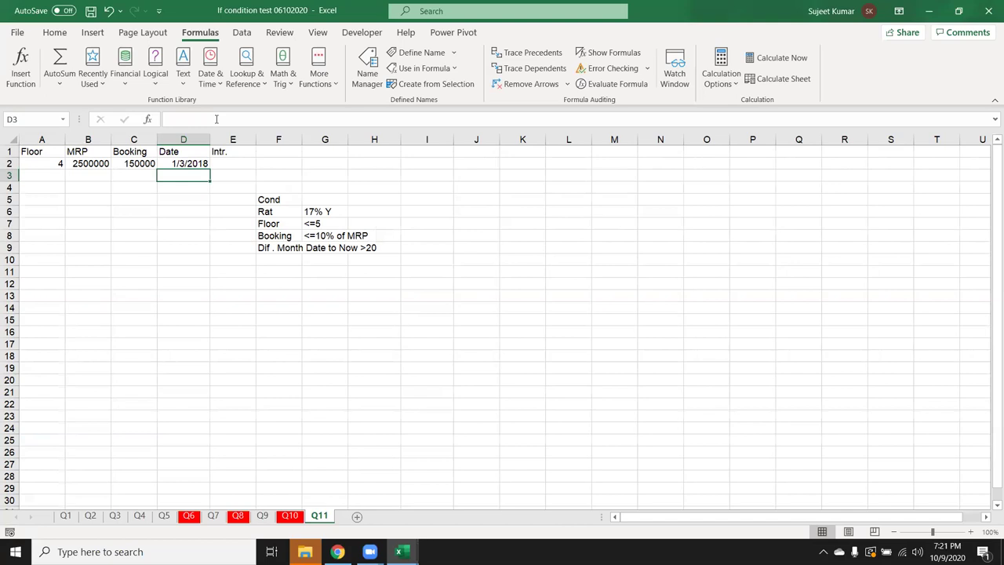
left_click(126, 161)
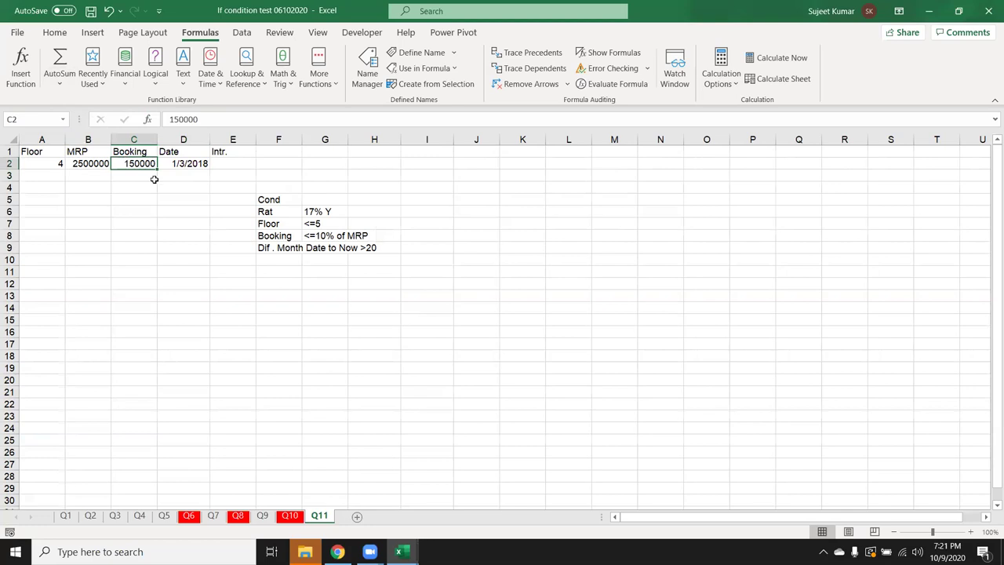
left_click(221, 164)
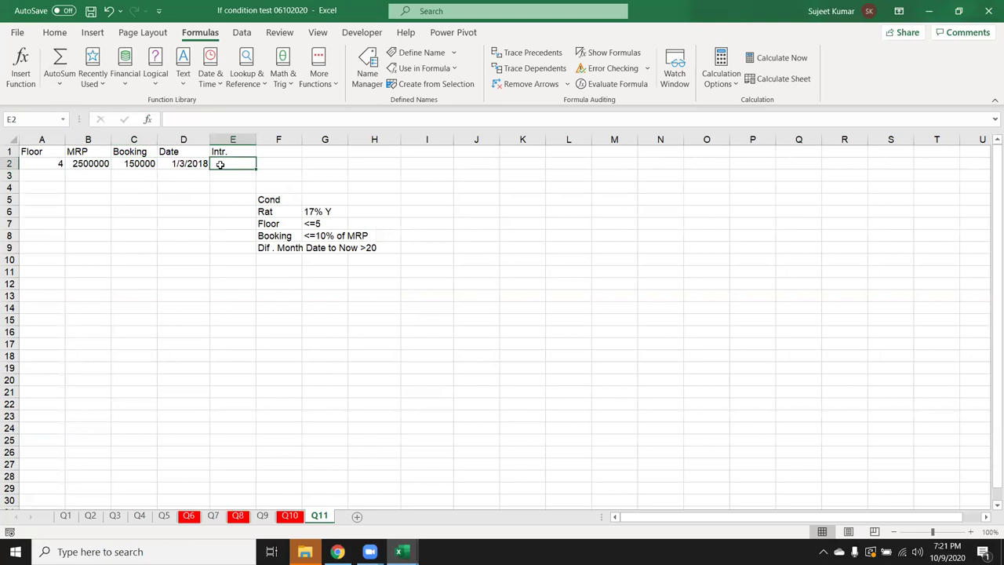
- Enter 100000 in C4 as a working value
left_click(127, 186)
type("10000")
key("BackSpace")
key("BackSpace")
key("BackSpace")
key("BackSpace")
key("BackSpace")
type("1000")
type("00")
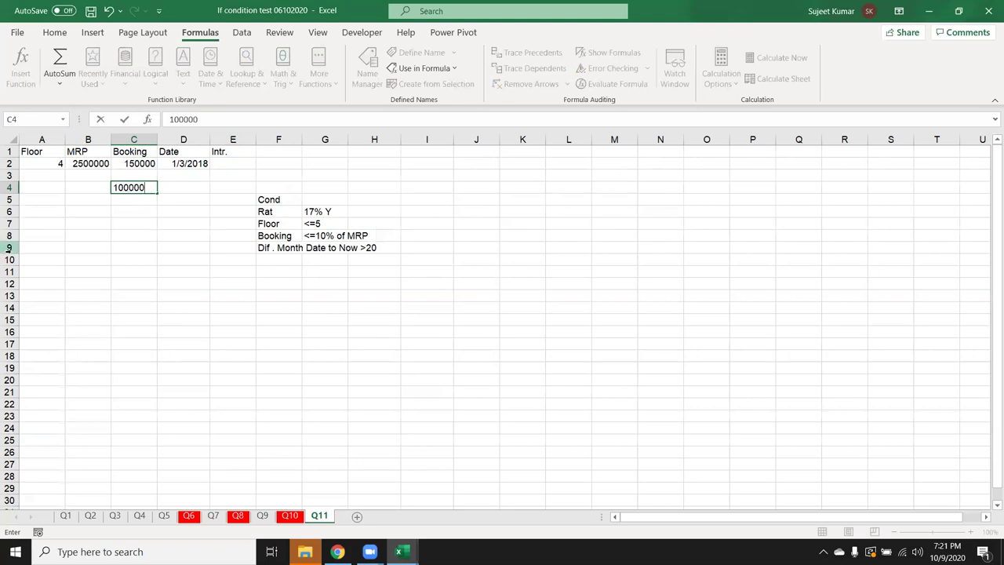
key("Return")
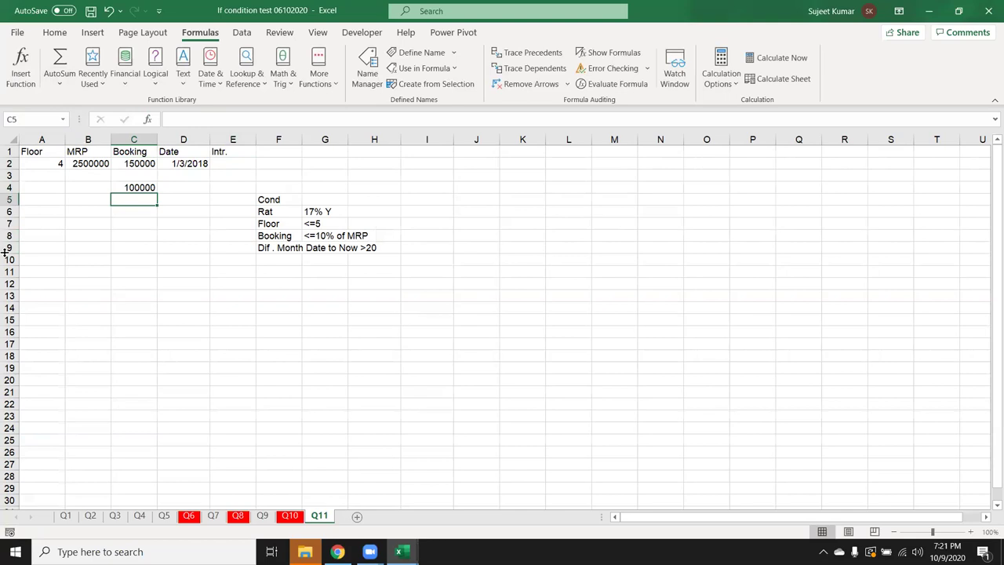
- Insert today's date, 10/9/2020, in D3 with Ctrl+;
key("Up")
key("Up")
key("Right")
key("Right")
key("Up")
key("Left")
key("Down")
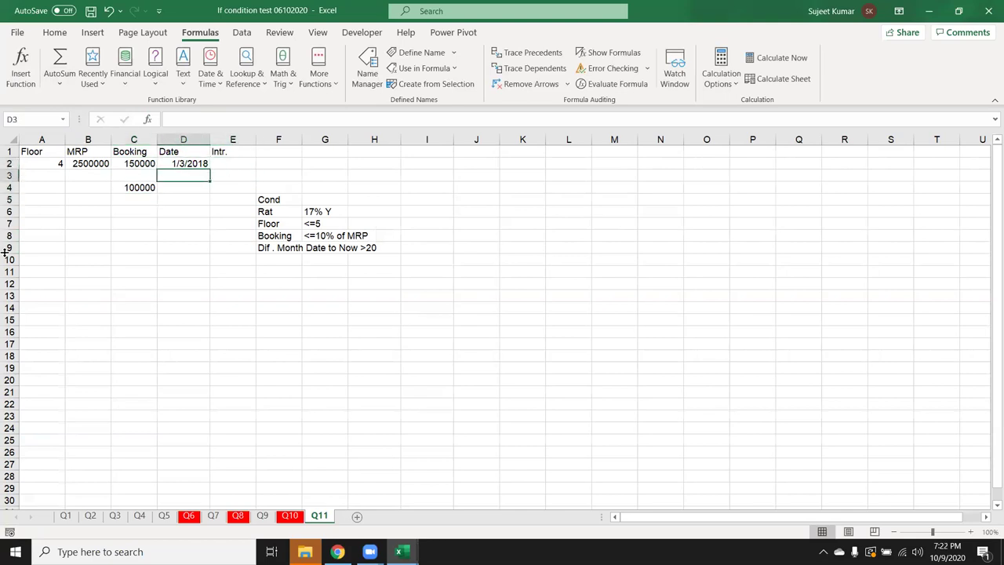
key("ctrl+semicolon")
key("Return")
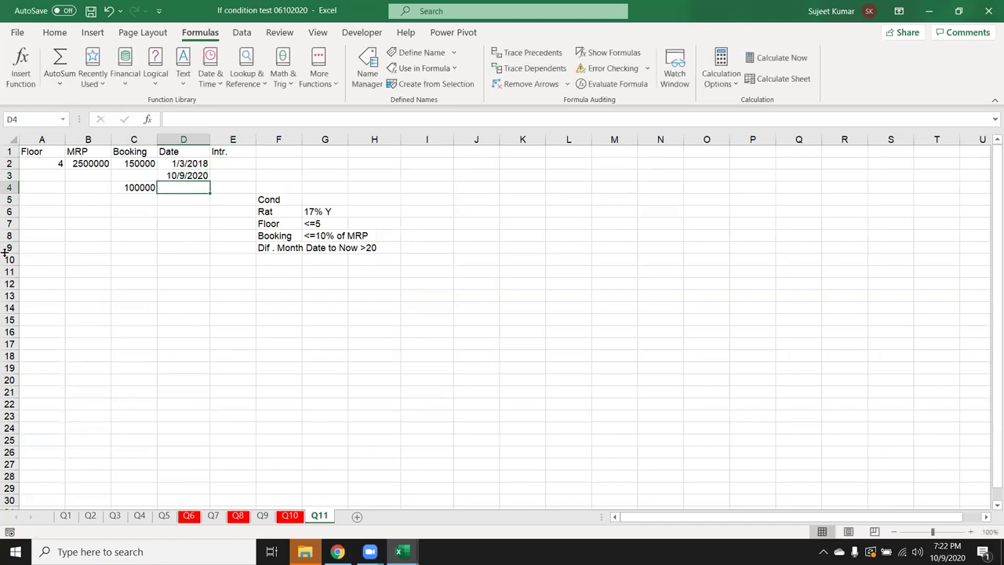
- Compute the 1010-day gap =D3-D2 in D4 and 33.666667 months =D4/30 in D5
type("=")
key("Up")
type("-")
key("Up")
key("Up")
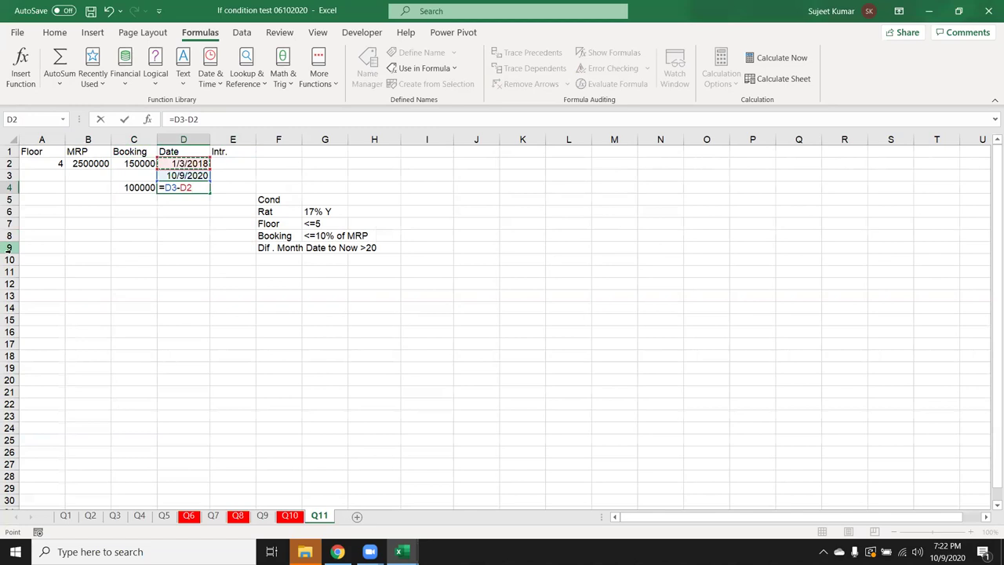
key("Return")
type("=")
key("Up")
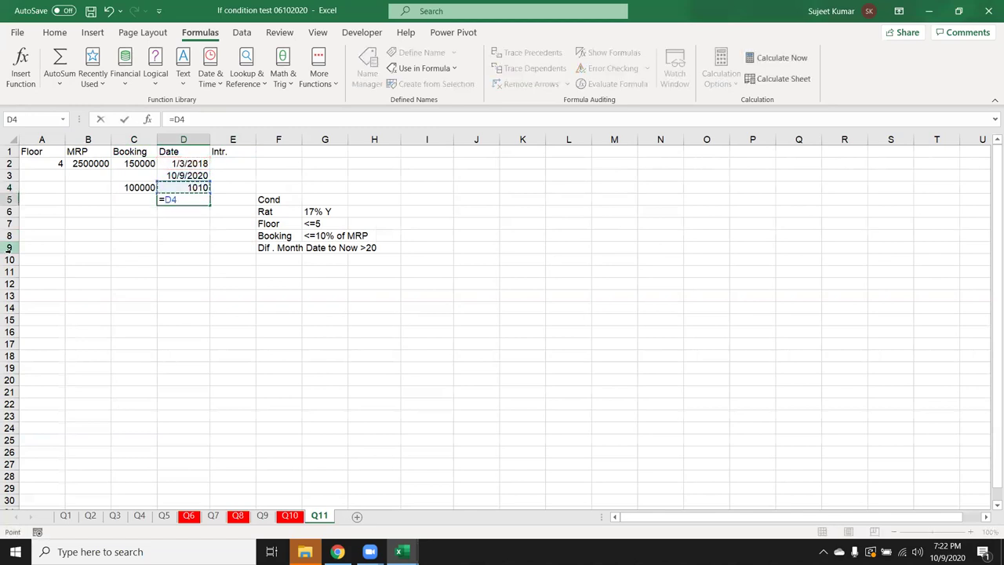
type("/30")
key("Return")
key("Up")
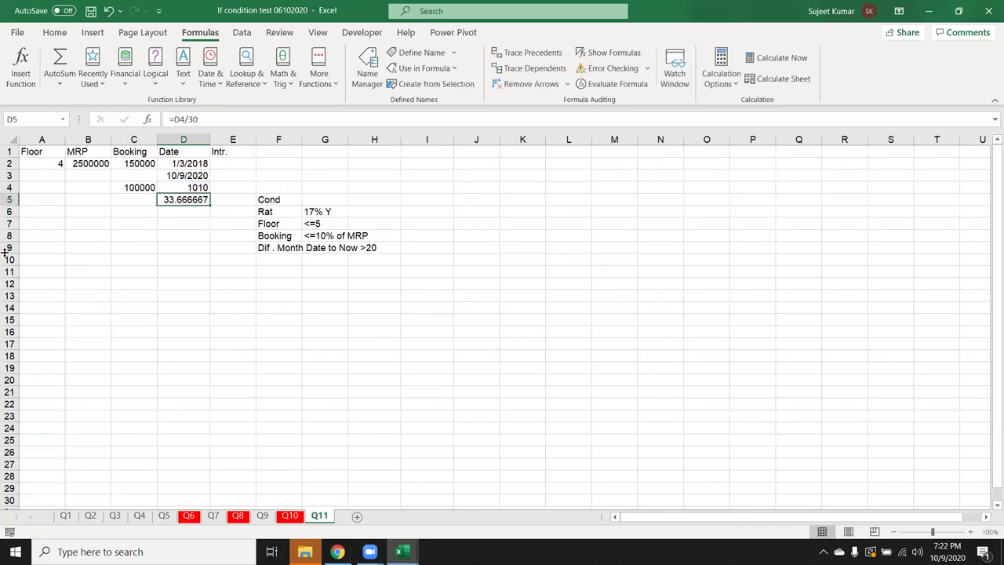
- Enter 13 in D6 and the monthly rate =17%/12 in D7
left_click(83, 233)
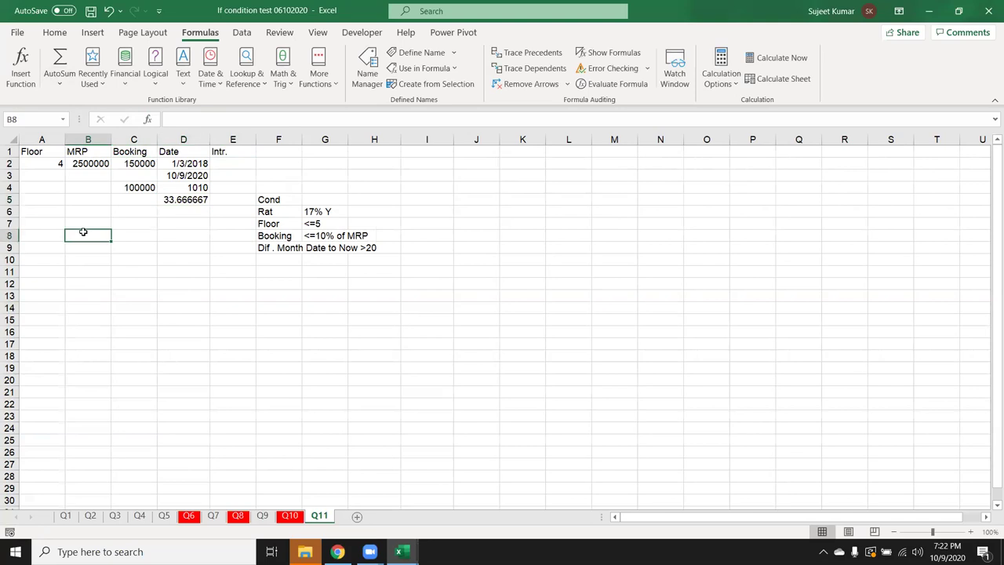
left_click(173, 208)
type("13")
key("Return")
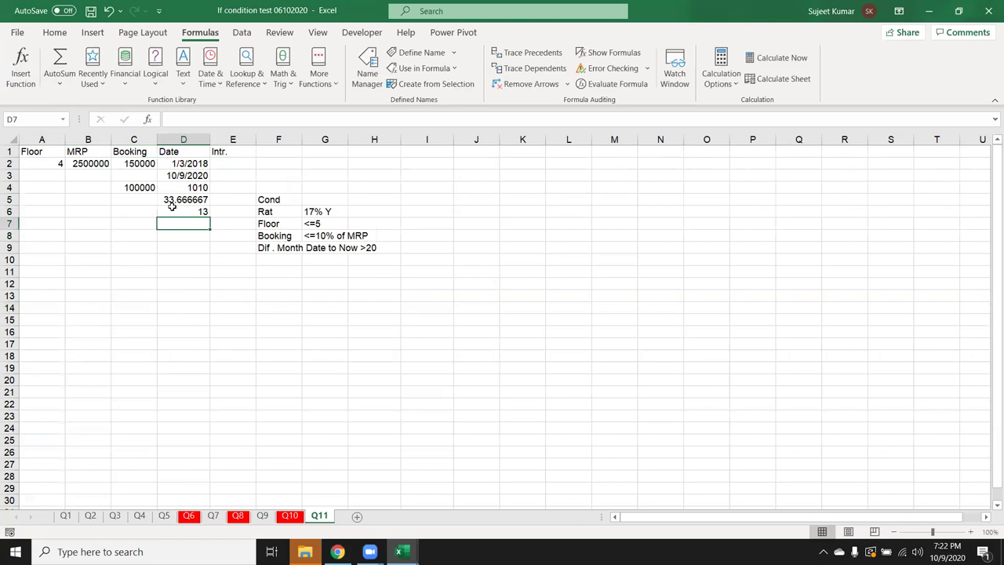
type("=17%")
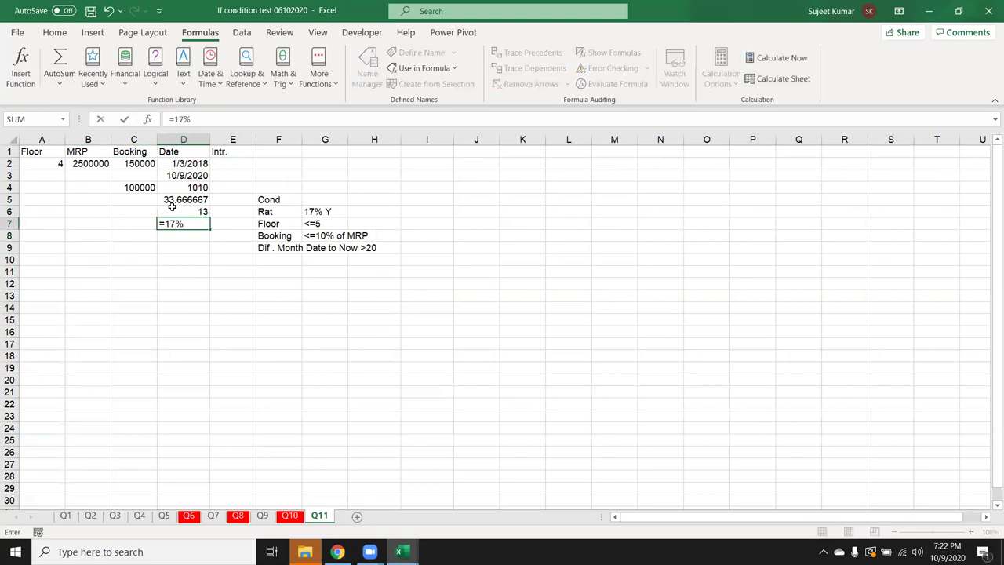
type("/12")
key("Return")
- Compute the trial interest =C4*D7*D6, giving 18416.667, in D8
type("=")
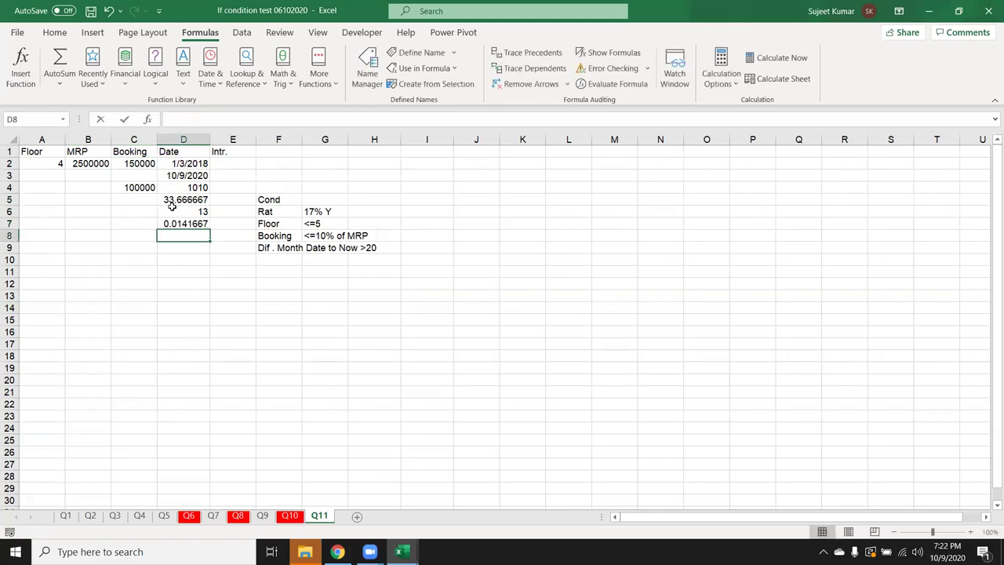
left_click(135, 187)
type("*")
left_click(192, 224)
type("*")
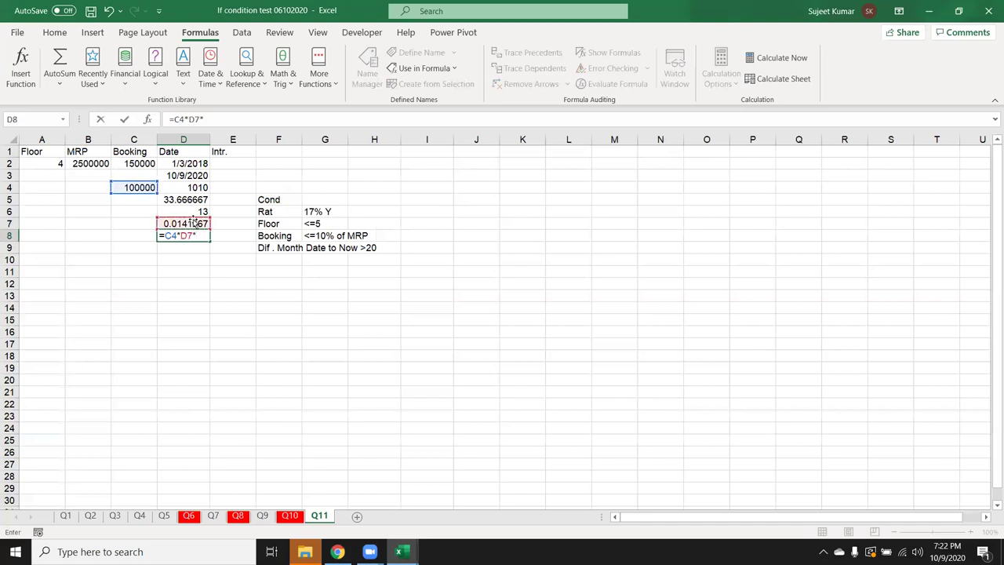
left_click(191, 211)
key("Return")
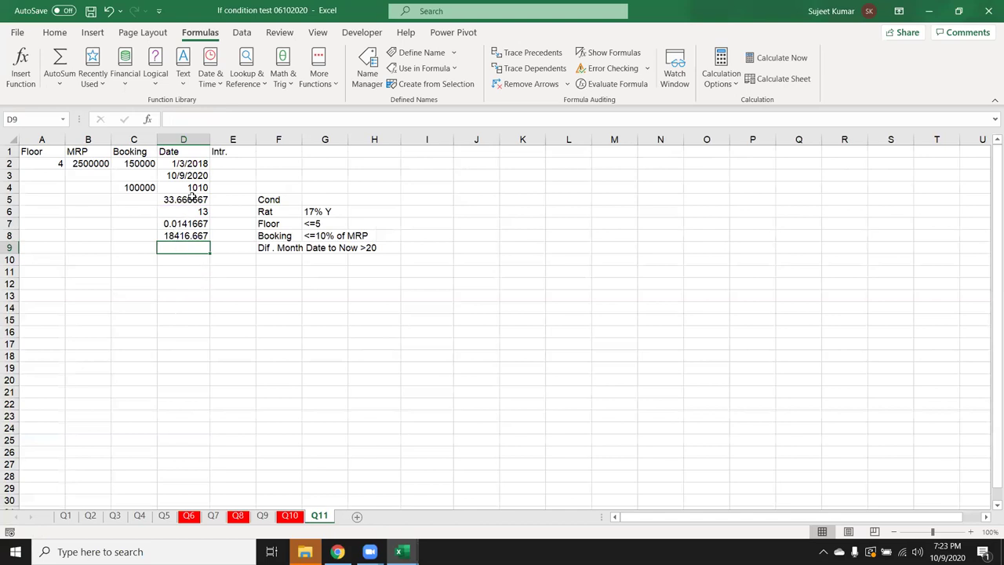
- Select C3:D9 and delete the scratch working values
left_click(221, 197)
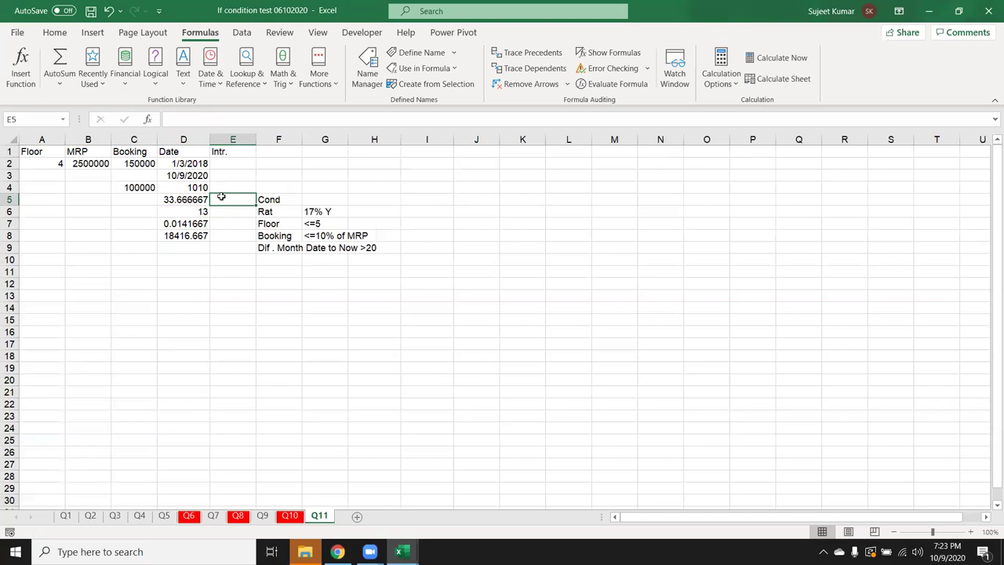
left_click(203, 212)
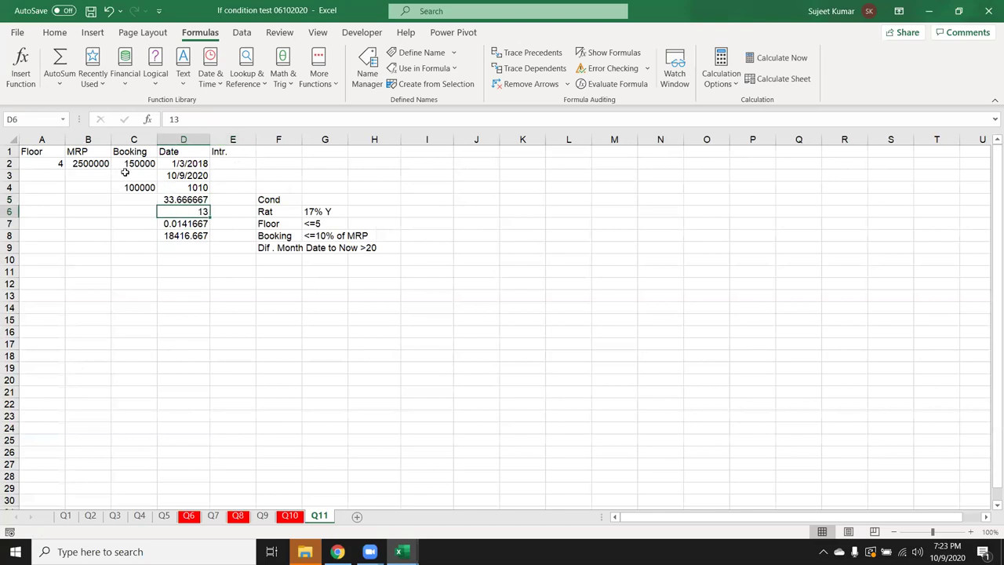
left_click_drag(124, 172, 187, 247)
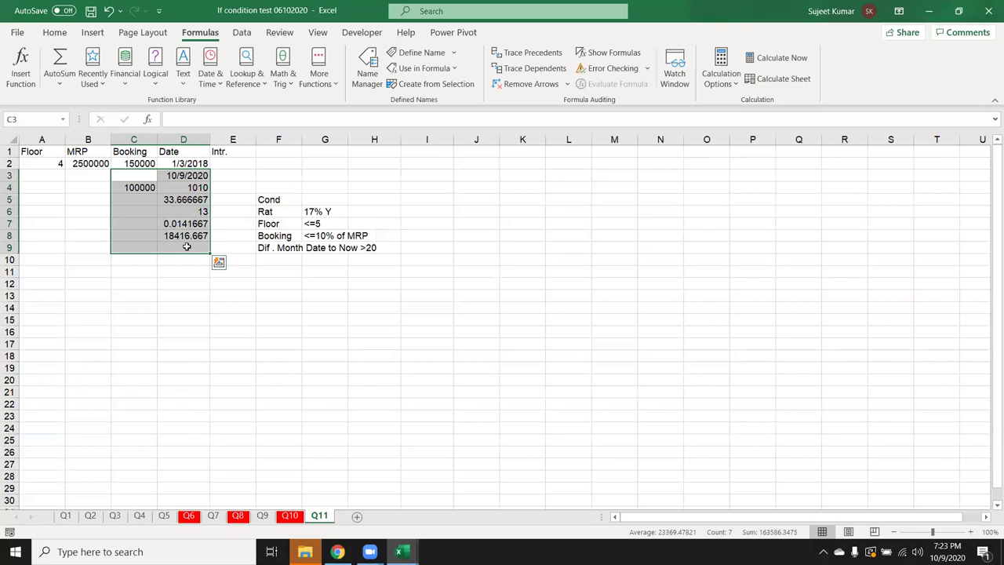
key("Delete")
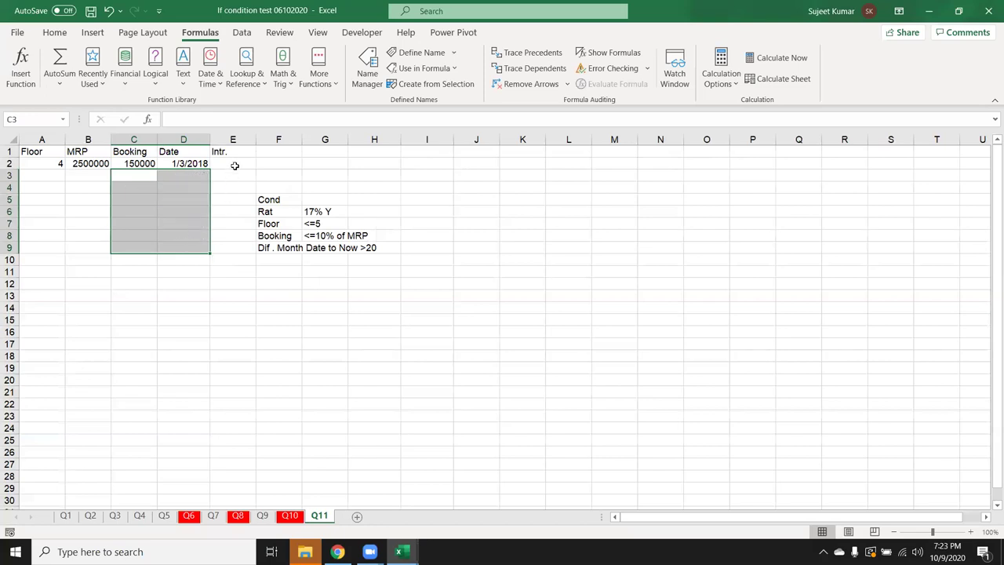
- Begin =IF(AND( in E2 with the condition C2<(B2*10%)
left_click(235, 164)
type("=")
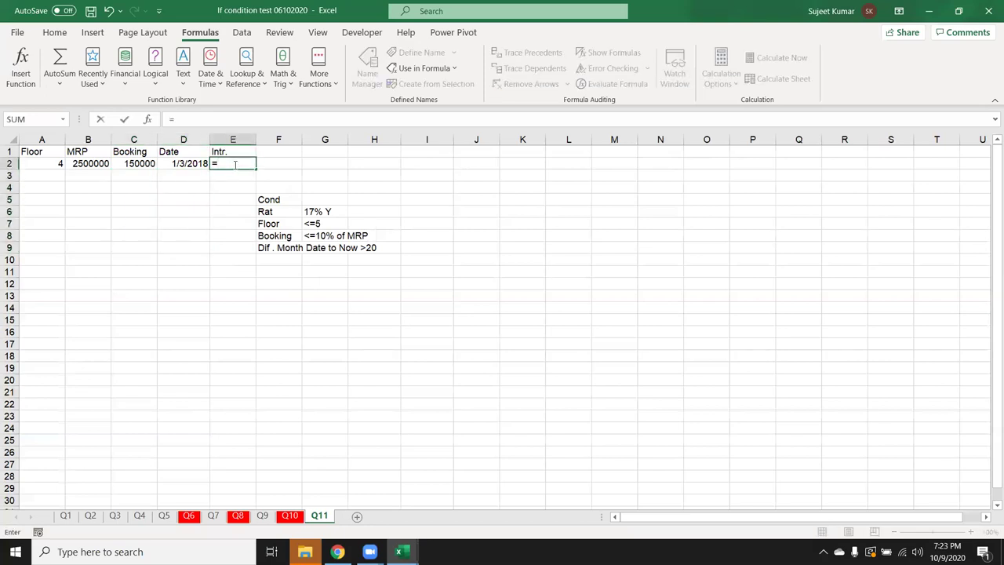
type("IF(and(")
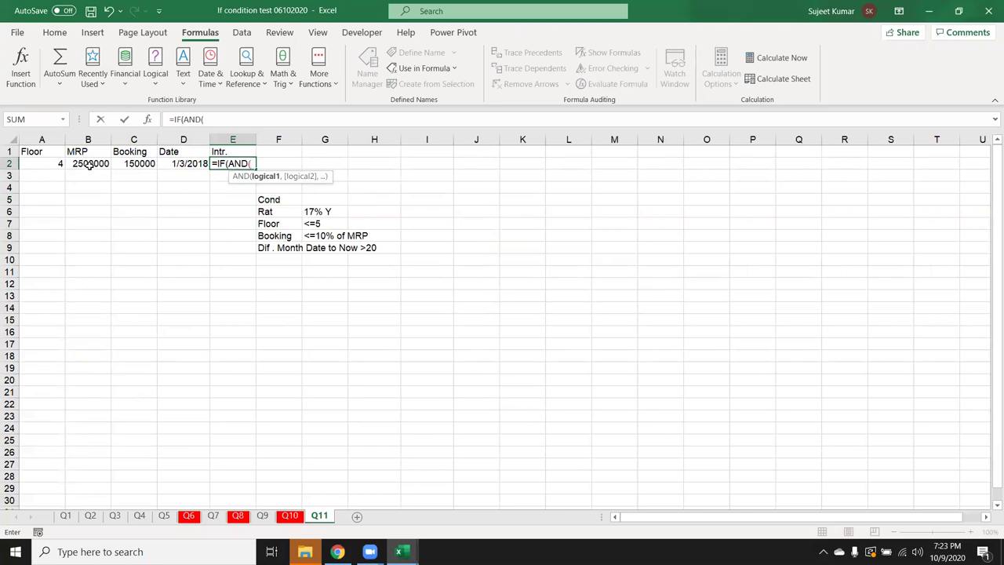
left_click(128, 163)
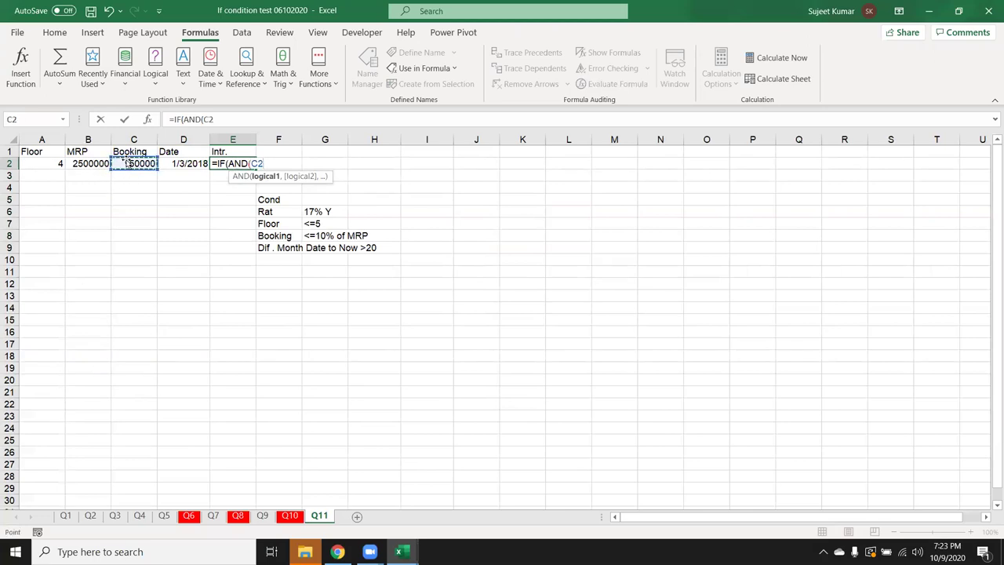
type("<(")
left_click(80, 163)
type("*10")
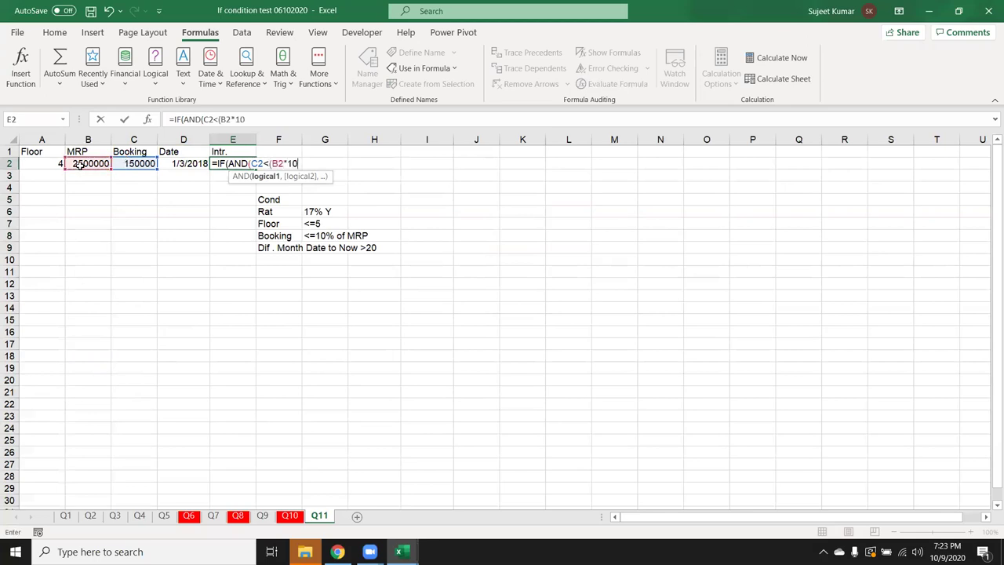
type("%)")
type(",")
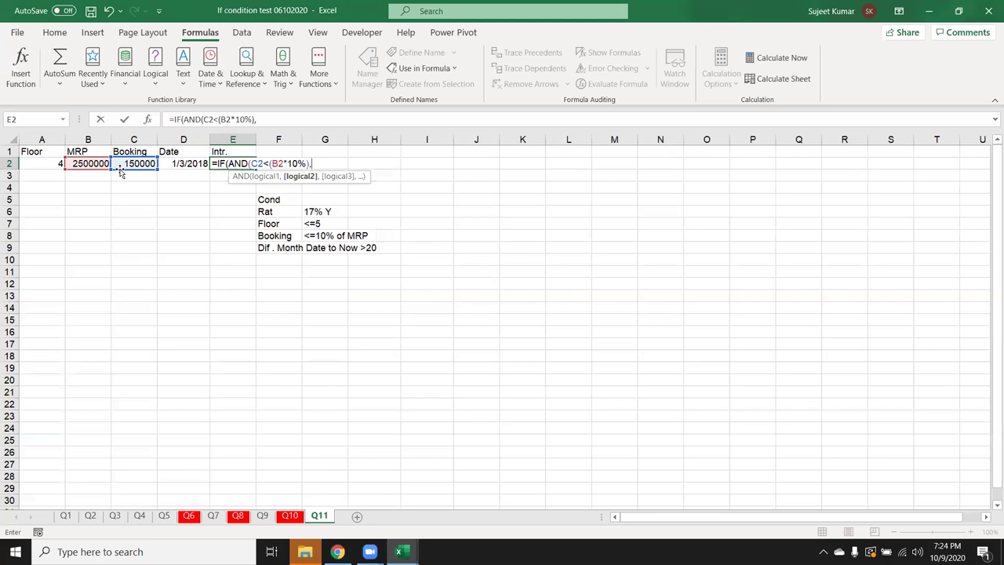
- Add the conditions A2<=5 and (TODAY()-D2)/30 to the AND
type("(today")
key("BackSpace")
key("BackSpace")
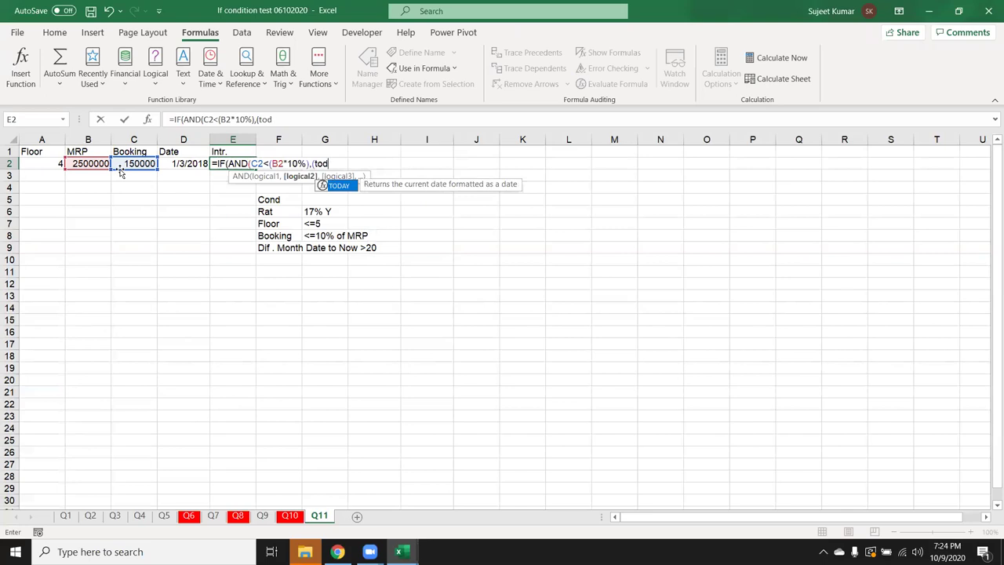
key("BackSpace")
key("BackSpace")
key("BackSpace")
key("BackSpace")
left_click(48, 163)
type("<")
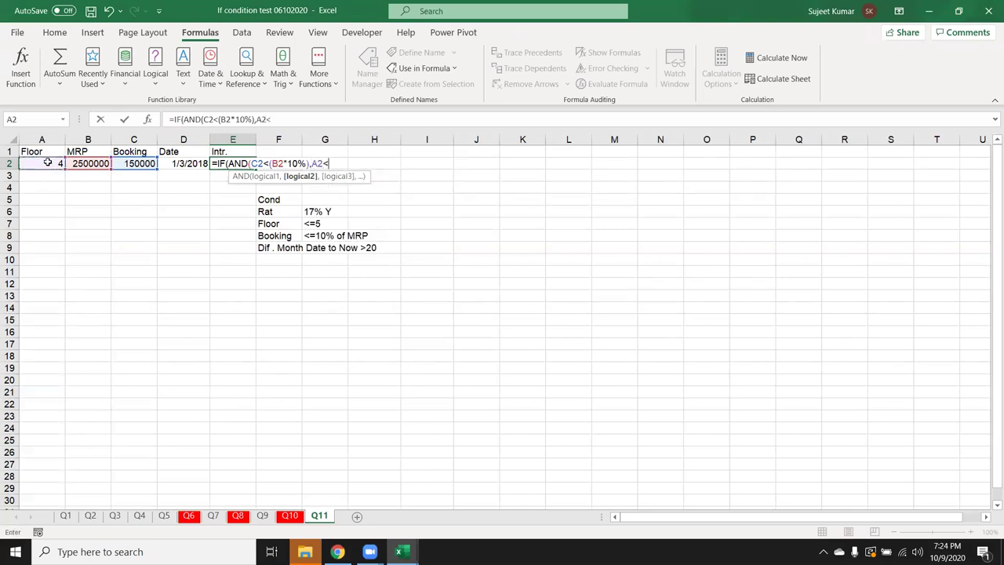
type("=5,")
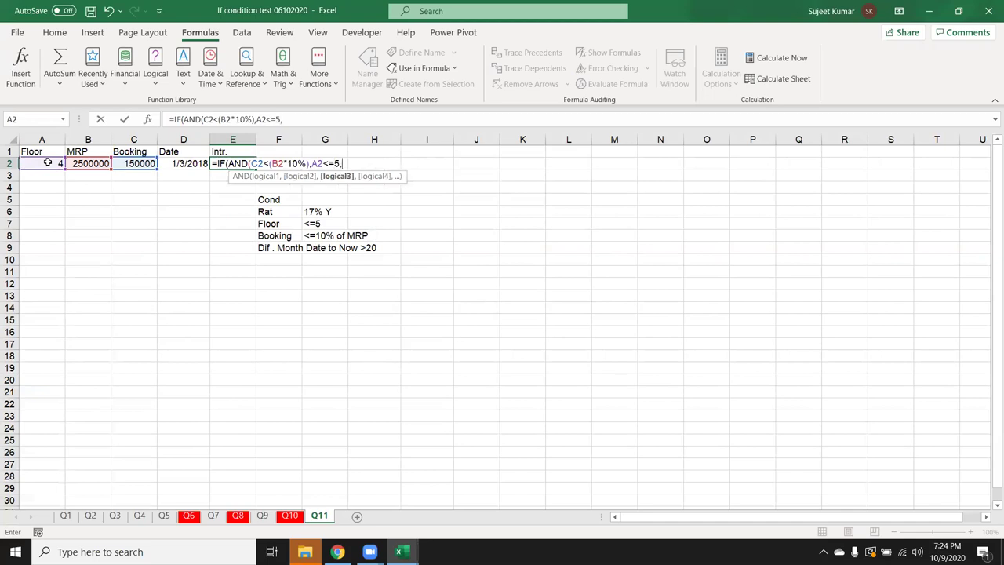
type("(")
type("tod")
key("Tab")
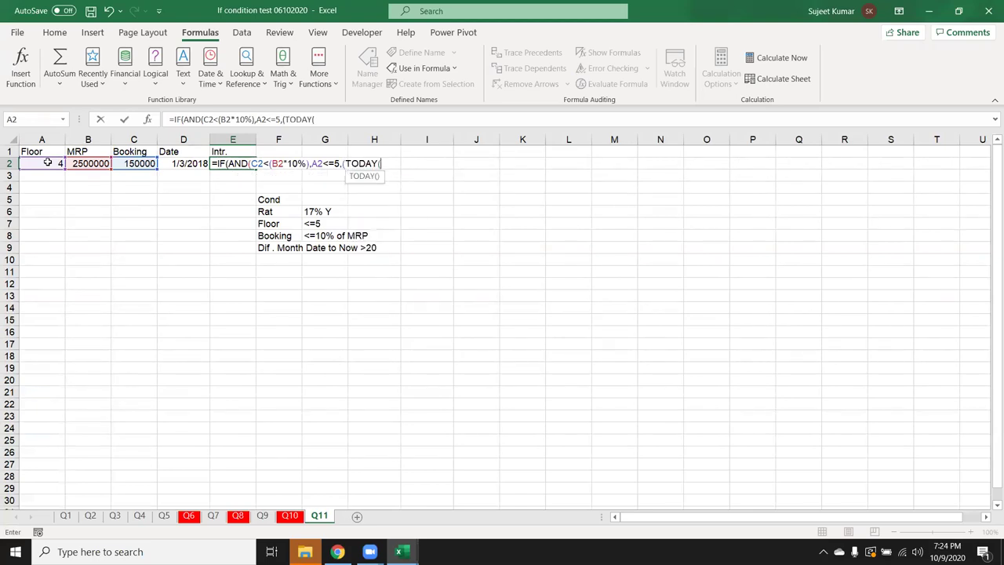
type(")-")
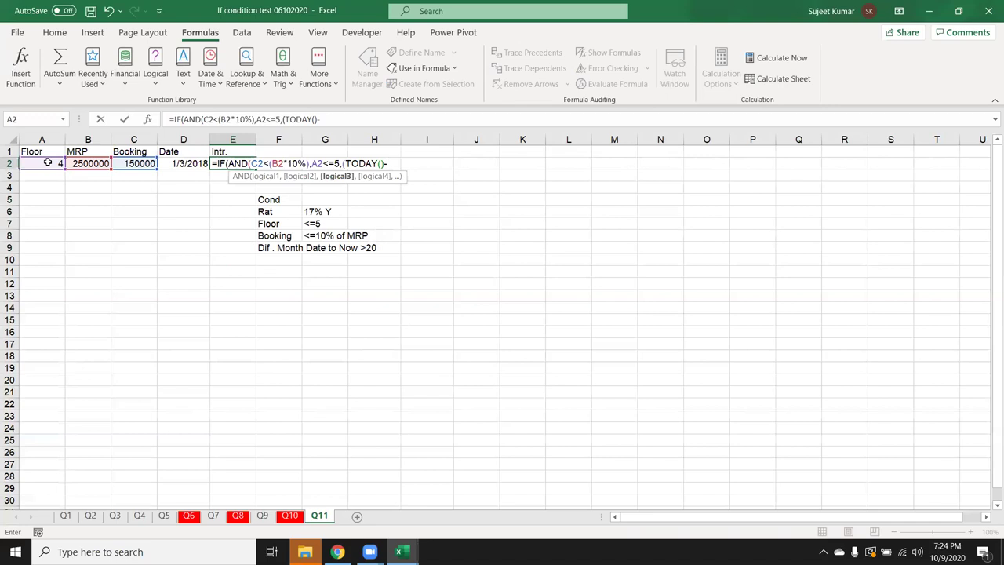
left_click(168, 162)
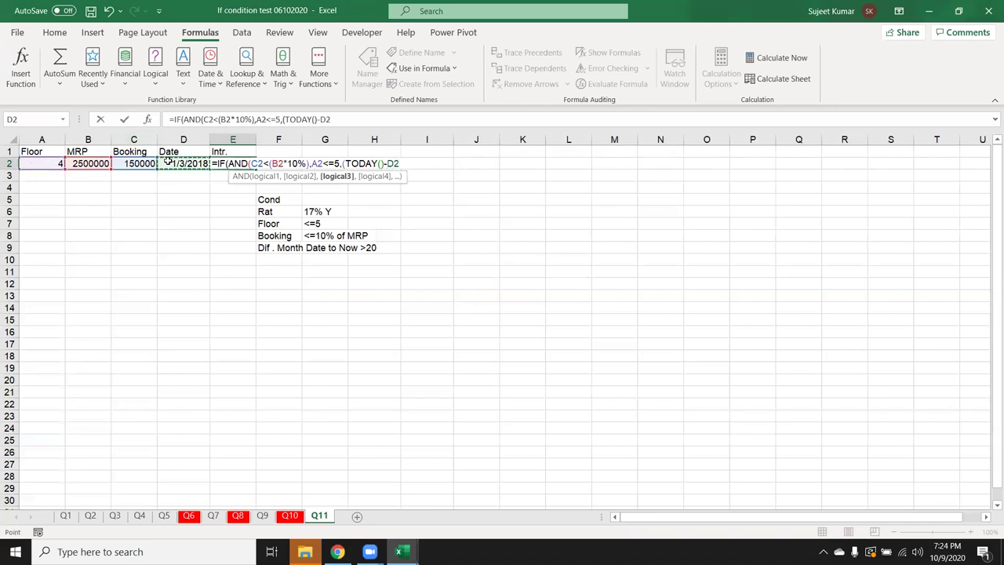
type(")/")
type("30")
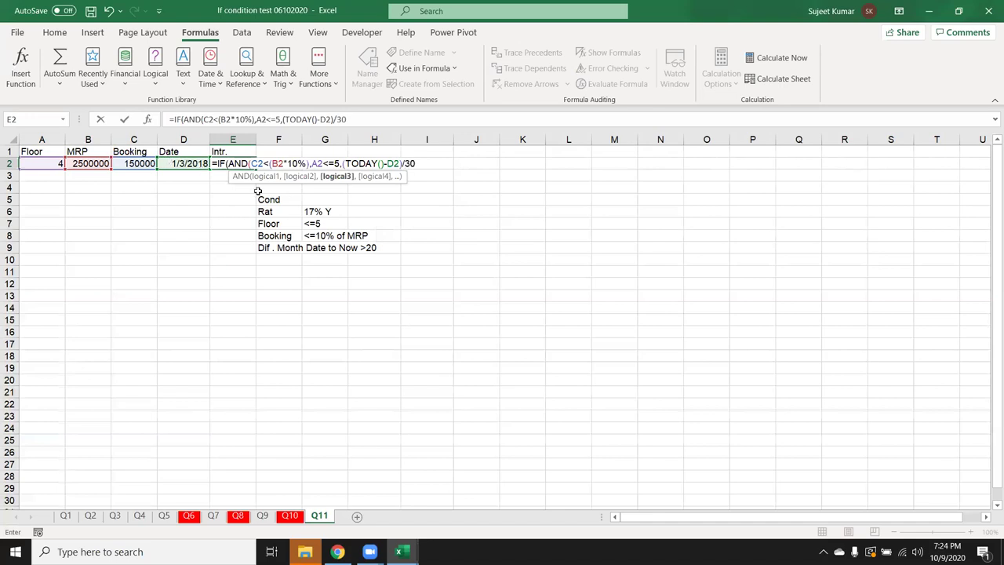
- Turn the months term into ((TODAY()-D2)/30)>20 and add a comma for value_if_true
left_click(342, 163)
type("((")
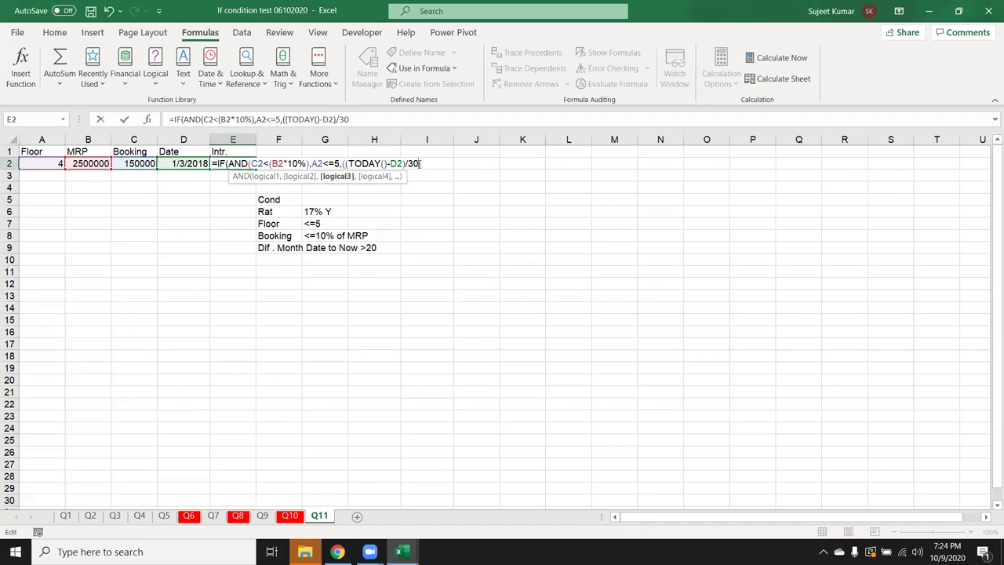
type(")")
type(">20")
type(")")
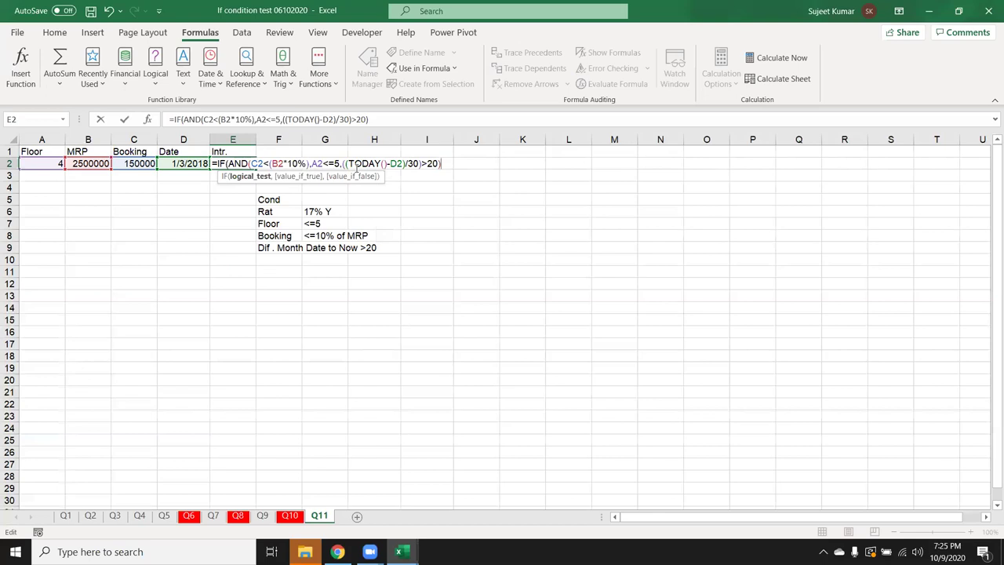
type(",(")
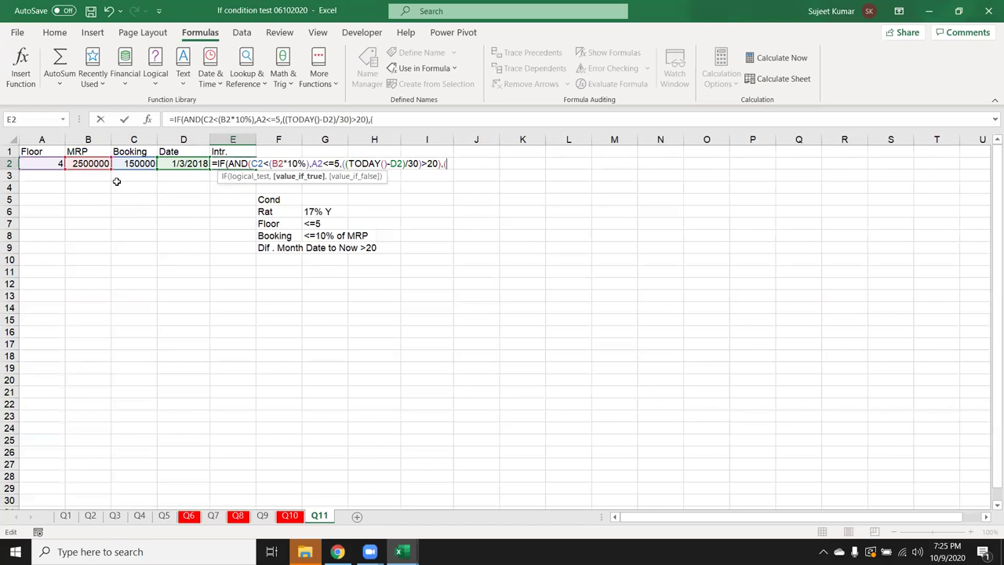
- Write the value-if-true interest ((B2*10%)-C2)*(17%/12)*(TODAY()-D2)/30
left_click(94, 163)
type("*10%)")
type("-")
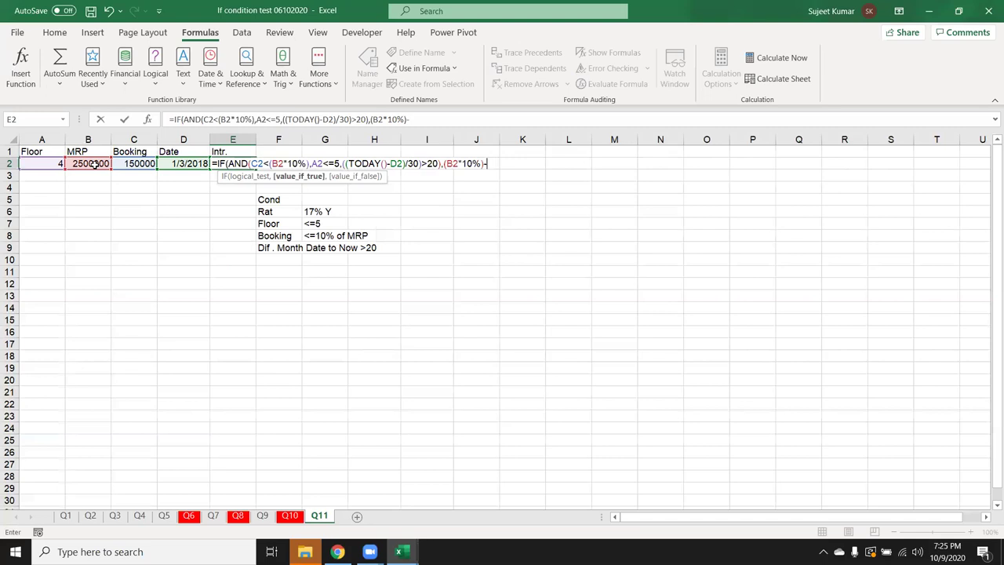
left_click(126, 164)
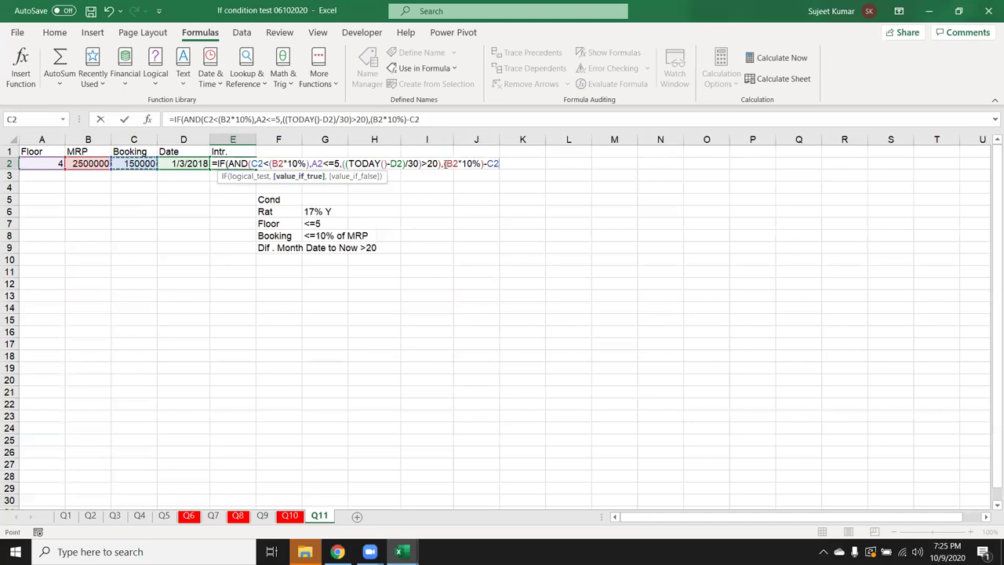
left_click(443, 164)
type("(B2*10%")
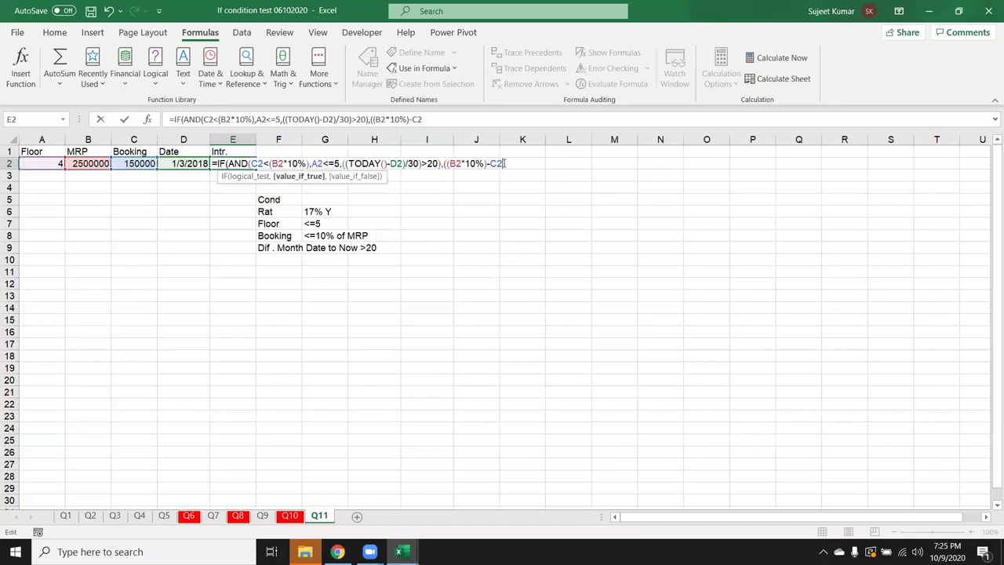
type(")-C2)*")
type("(17")
type("%/12")
type(")")
type("*(")
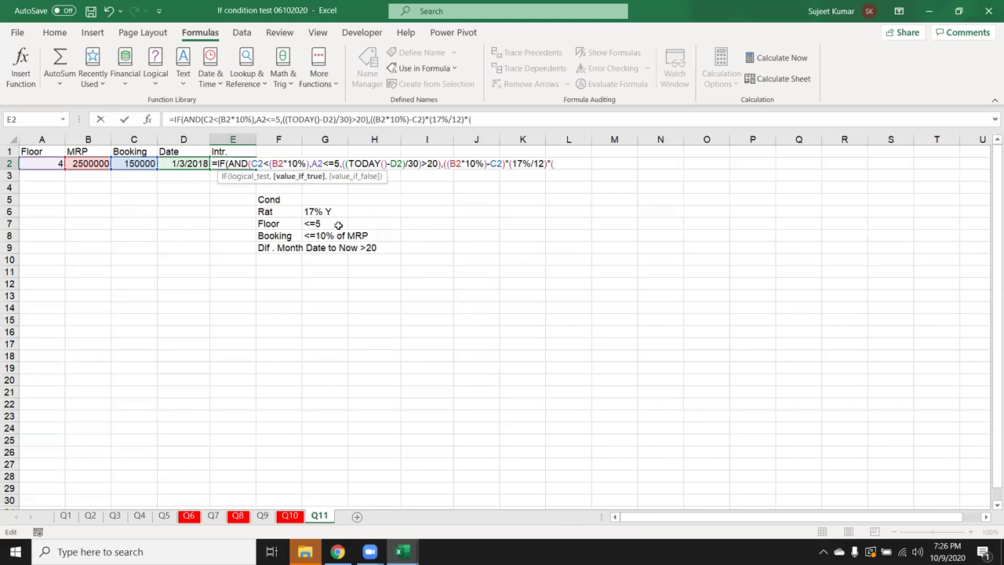
type("today")
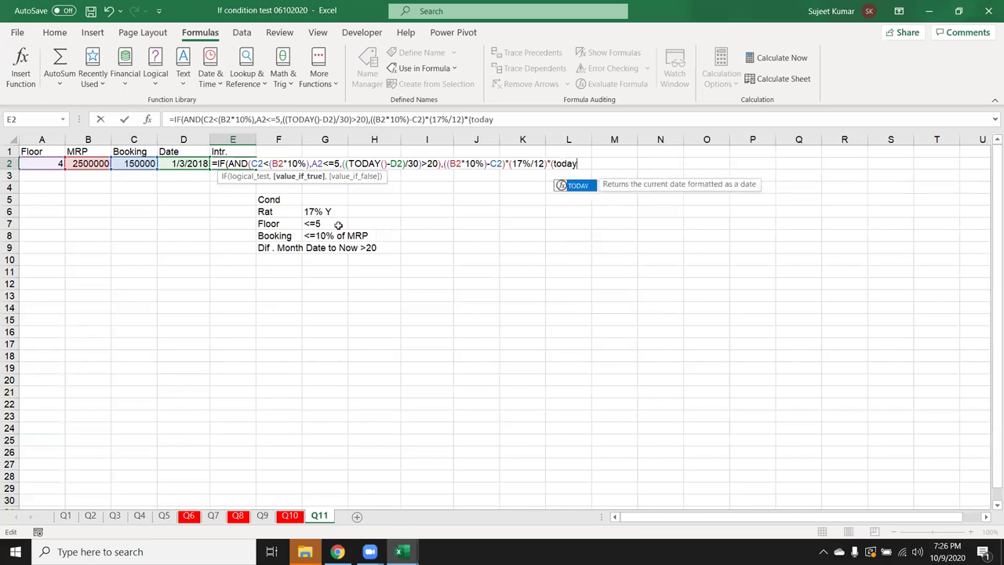
key("Tab")
type(")-")
left_click(177, 163)
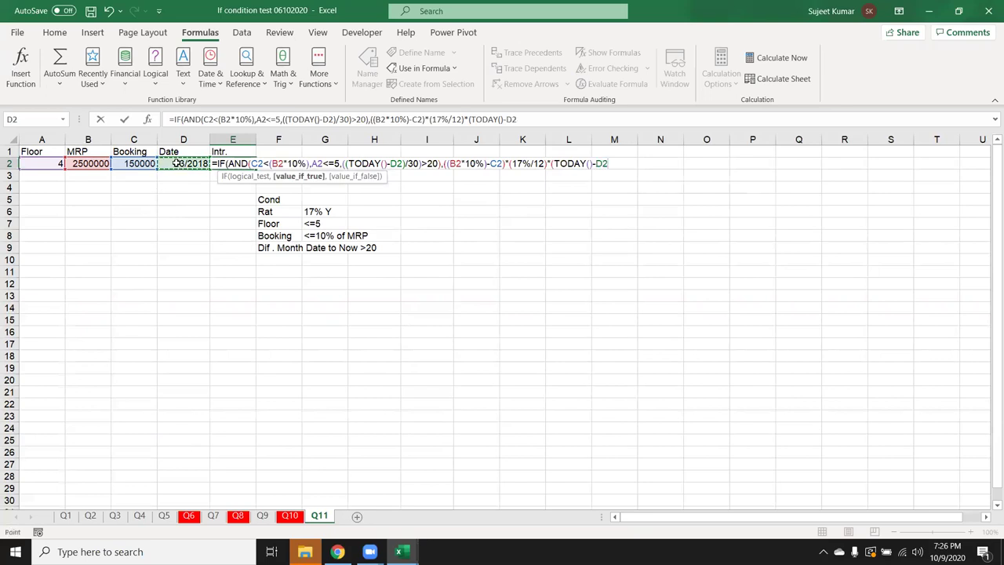
type(")")
type("/30")
- Subtract the 20 grace months, add 0 as value_if_false, and enter the formula
left_click(551, 163)
type("(")
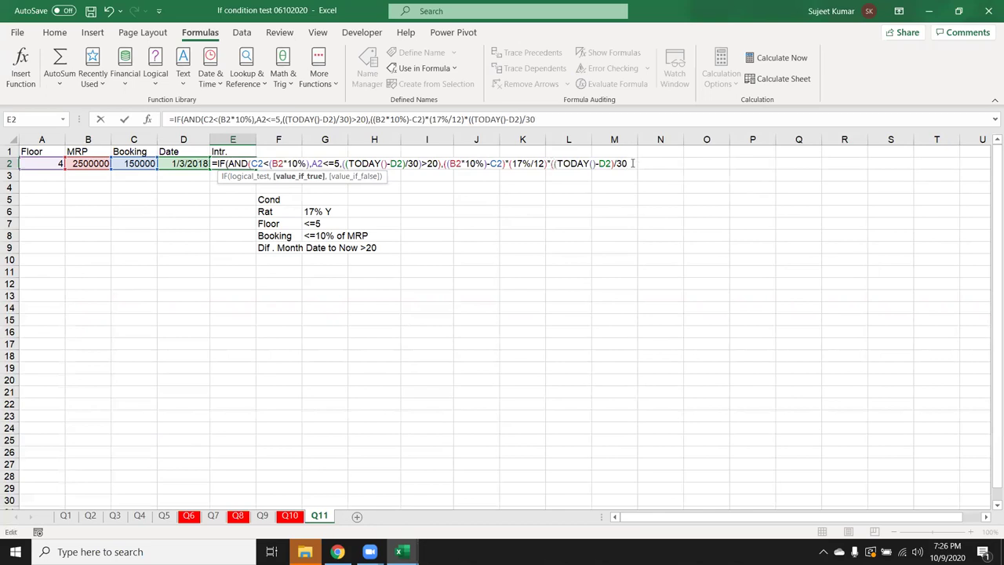
type(")-")
type("20")
left_click(553, 164)
type("(")
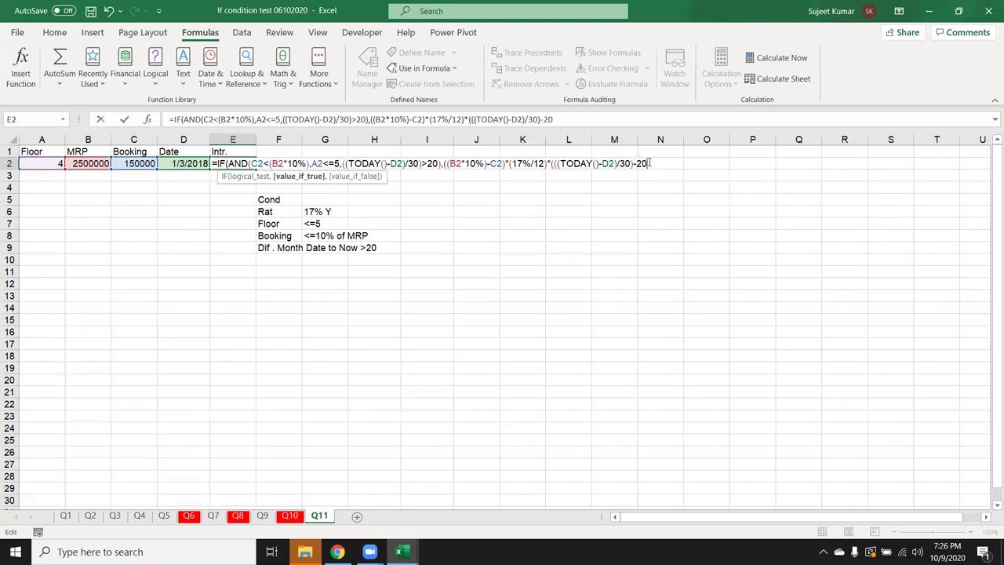
type(")")
type(",0)")
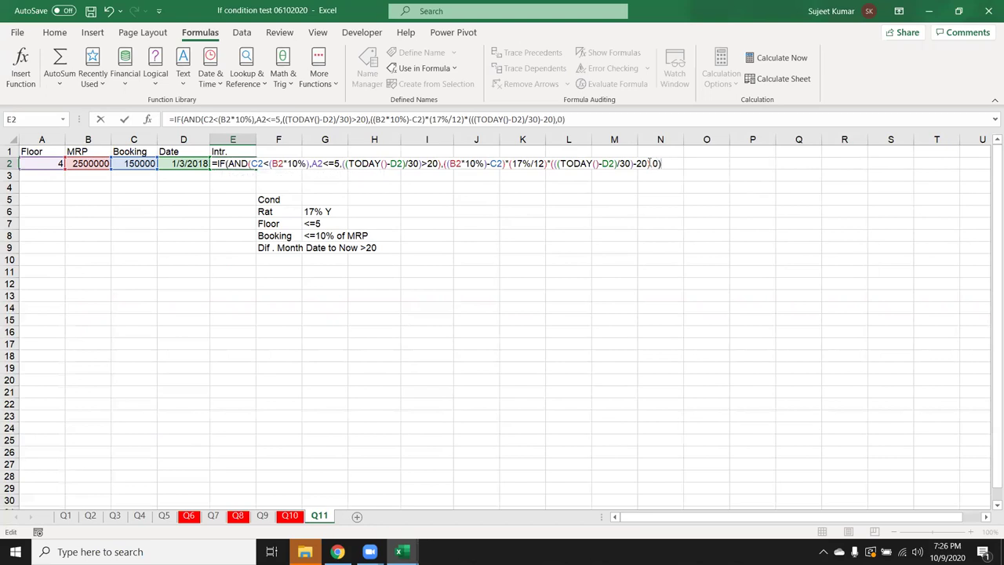
key("Return")
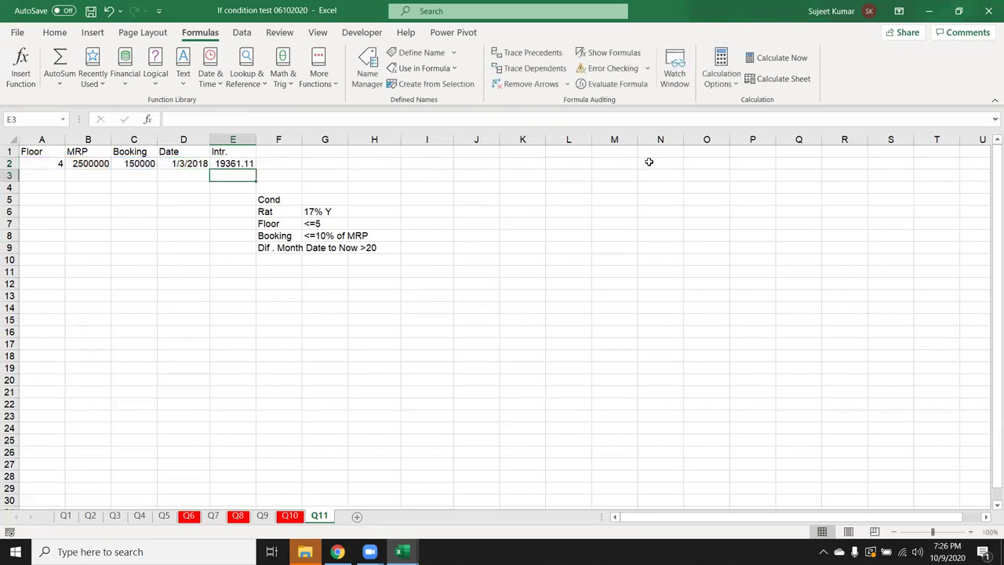
- Evaluate E2's formula step by step until all three AND conditions resolve to TRUE
key("Up")
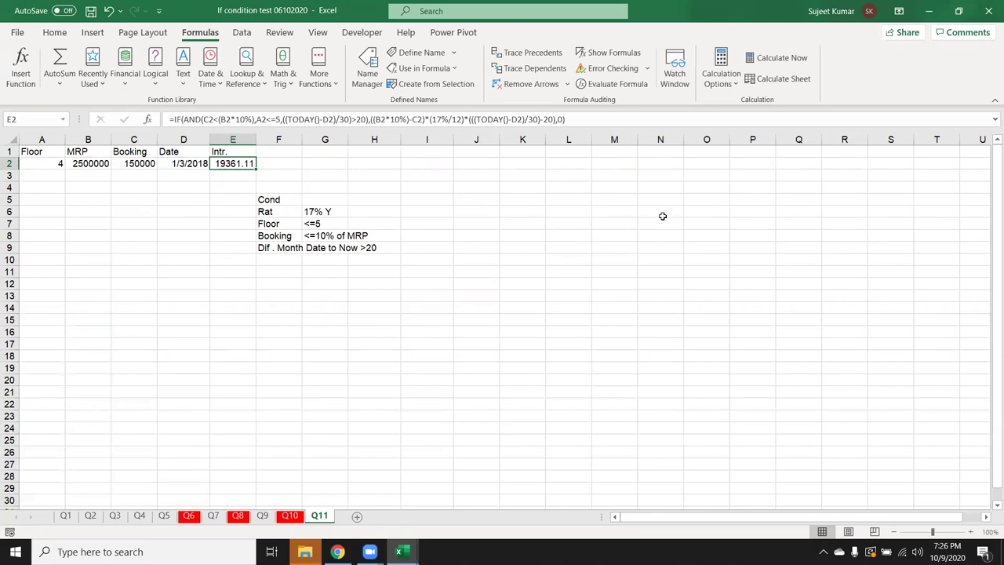
left_click(590, 84)
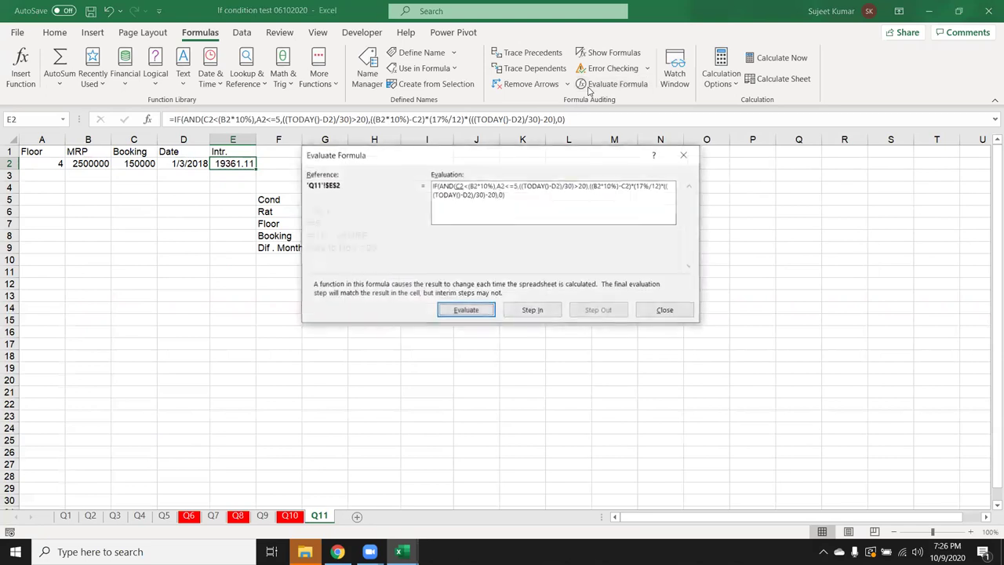
left_click(466, 309)
left_click(467, 309)
left_click(466, 309)
left_click(466, 310)
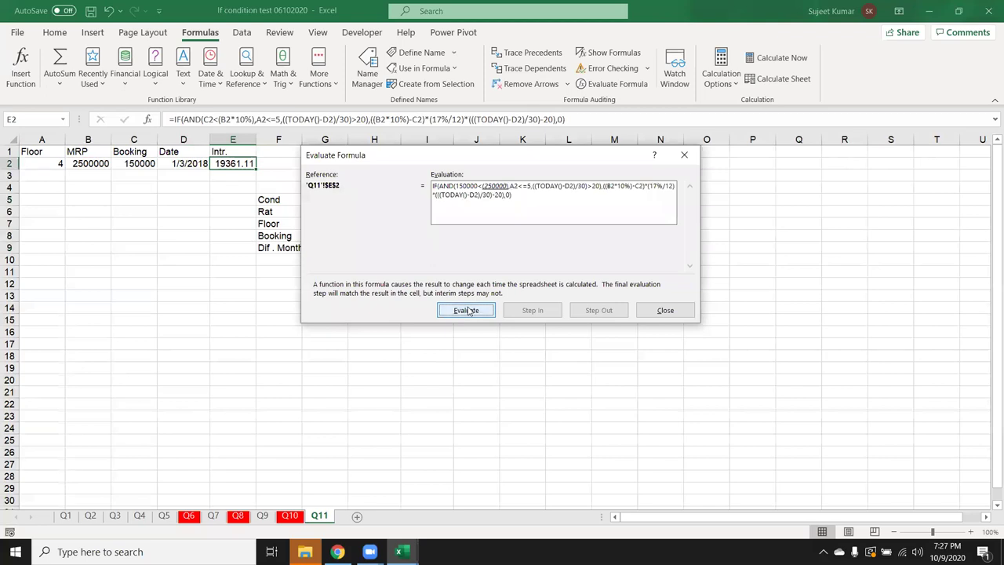
left_click(466, 310)
left_click(467, 310)
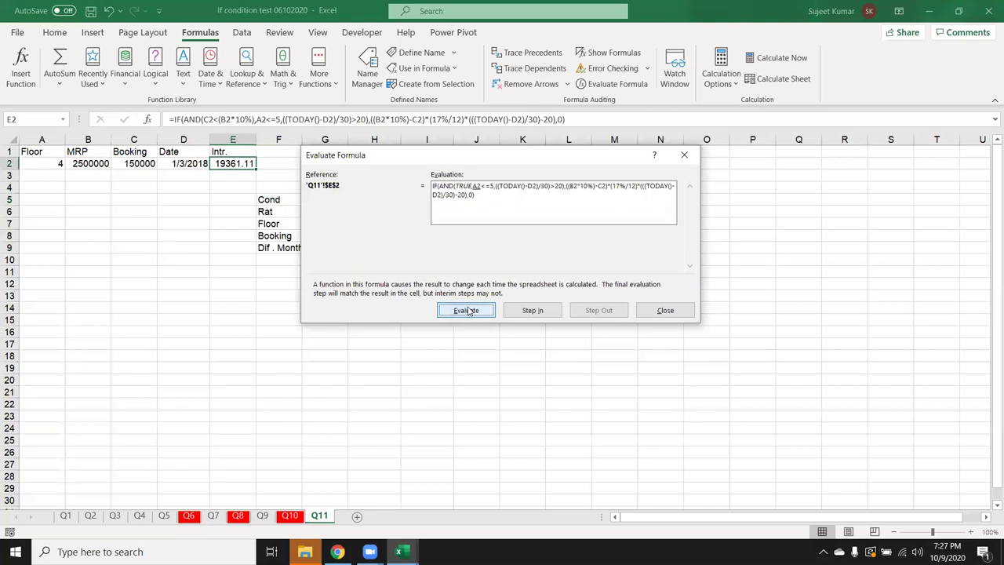
left_click(466, 309)
left_click(467, 310)
left_click(467, 309)
left_click(467, 310)
left_click(466, 310)
left_click(467, 310)
left_click(466, 310)
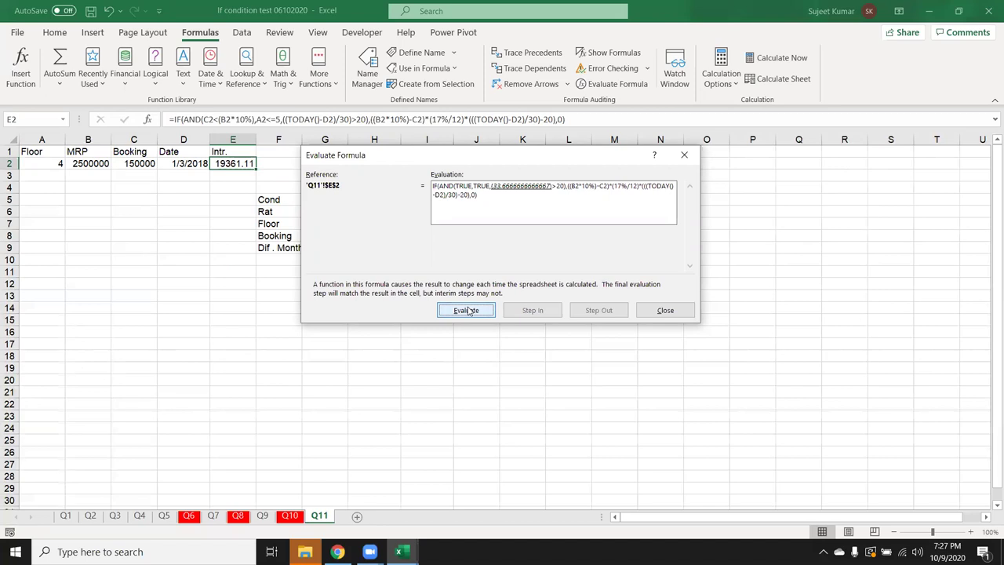
left_click(467, 310)
left_click(466, 310)
left_click(467, 309)
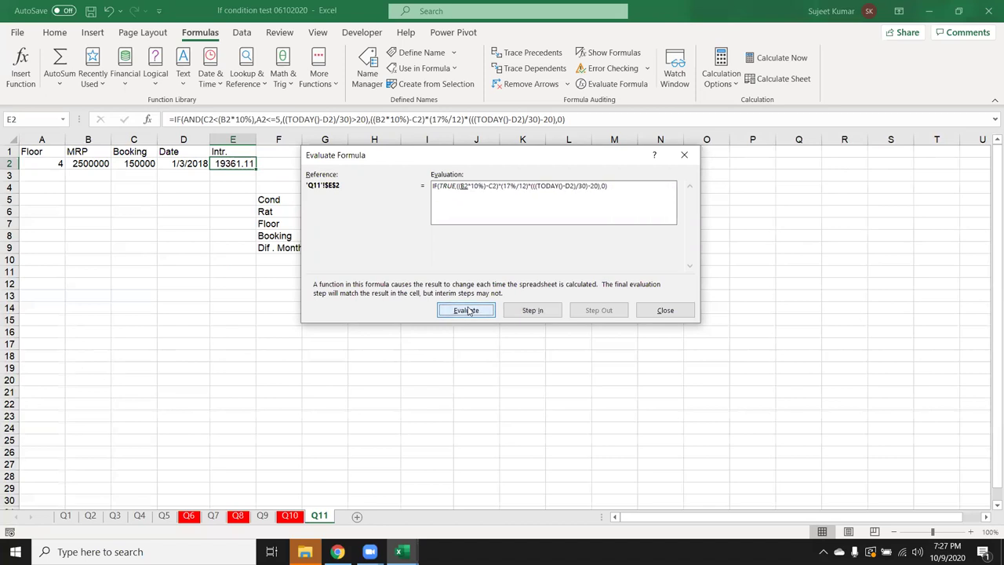
- Continue evaluating the interest calculation through to the final result 19361.11111
left_click(467, 310)
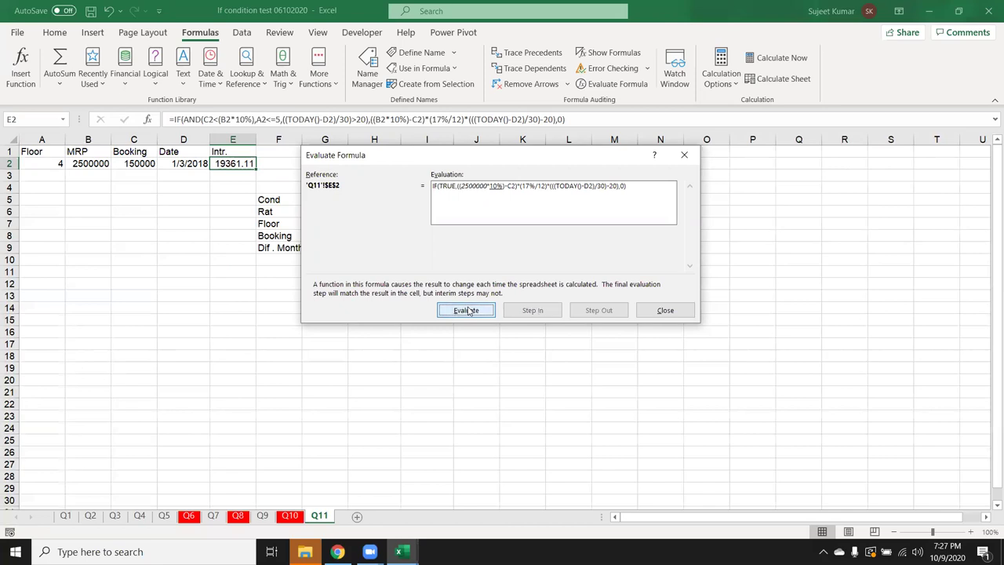
left_click(466, 309)
left_click(466, 309)
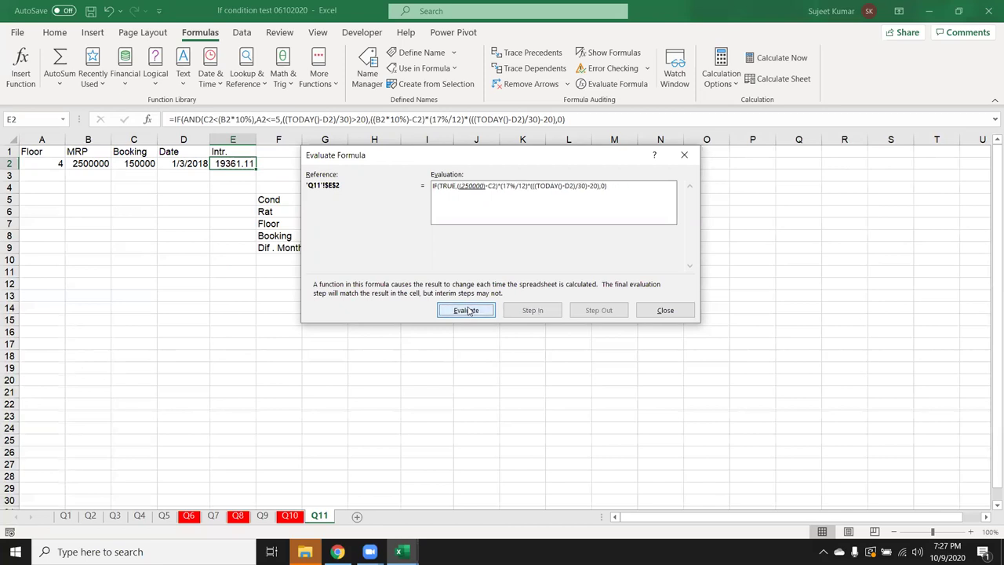
left_click(466, 310)
left_click(466, 310)
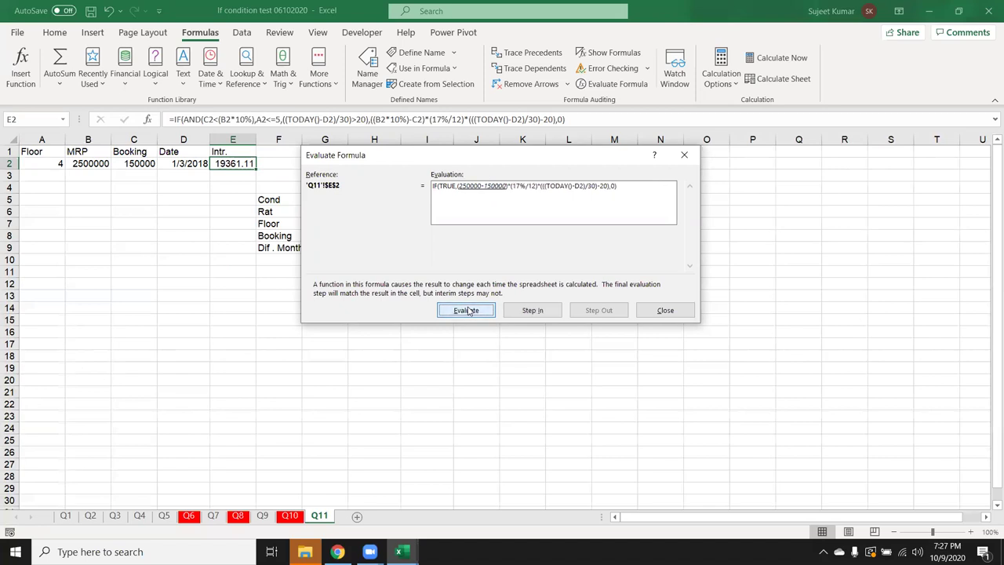
left_click(466, 310)
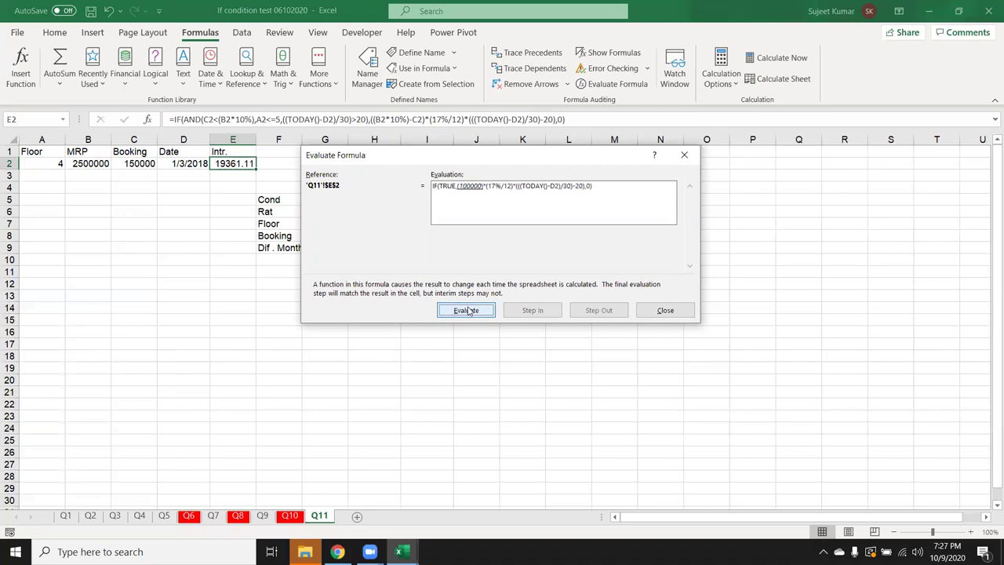
left_click(467, 310)
left_click(466, 310)
left_click(467, 309)
left_click(466, 309)
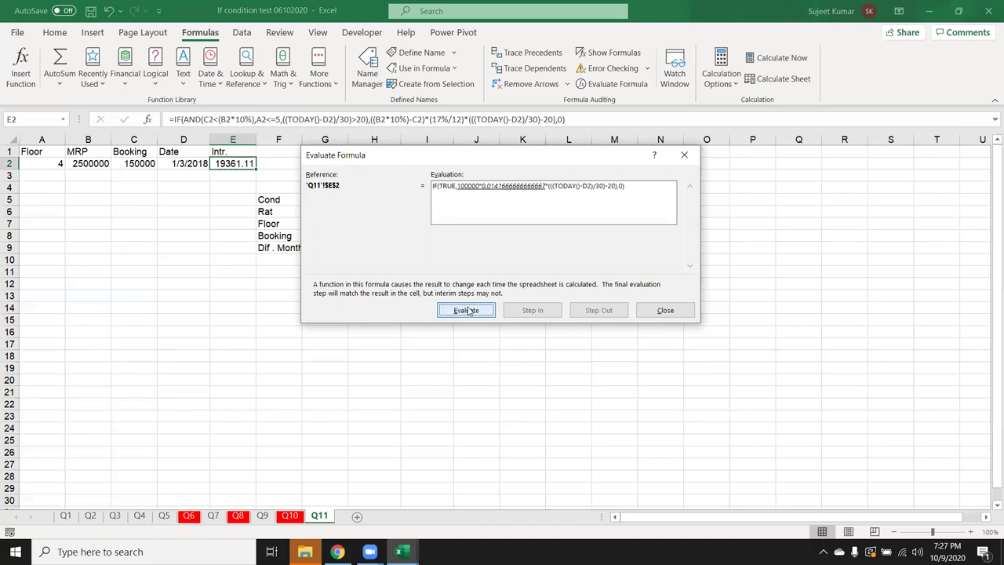
left_click(466, 309)
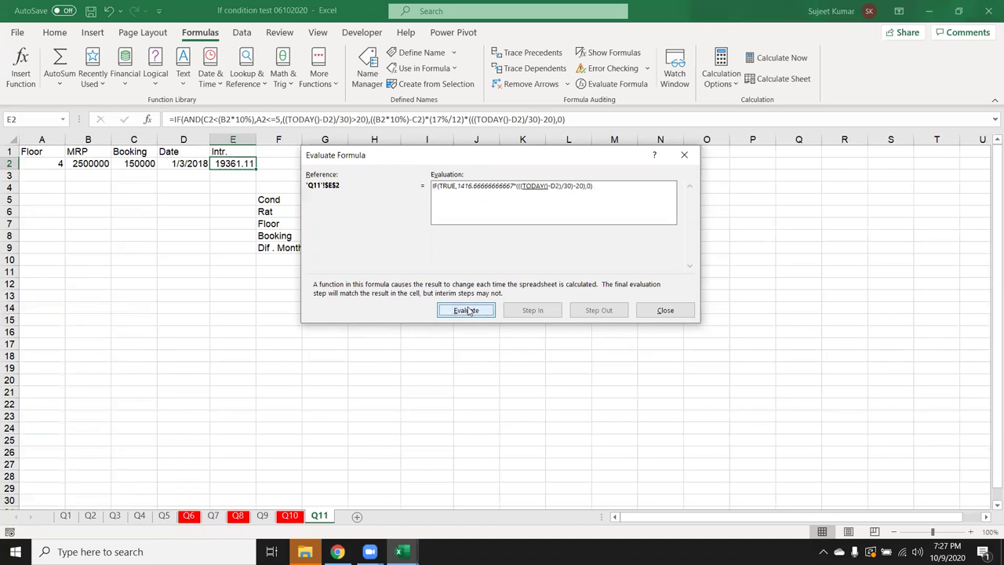
left_click(468, 309)
left_click(468, 310)
left_click(468, 311)
left_click(468, 310)
left_click(468, 310)
left_click(468, 311)
left_click(468, 310)
left_click(468, 310)
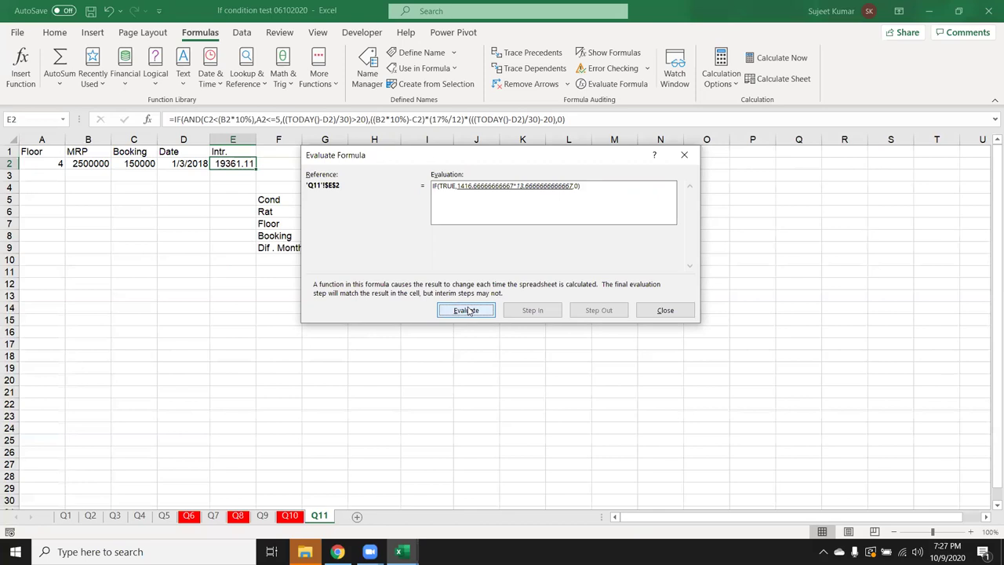
left_click(468, 310)
left_click(468, 310)
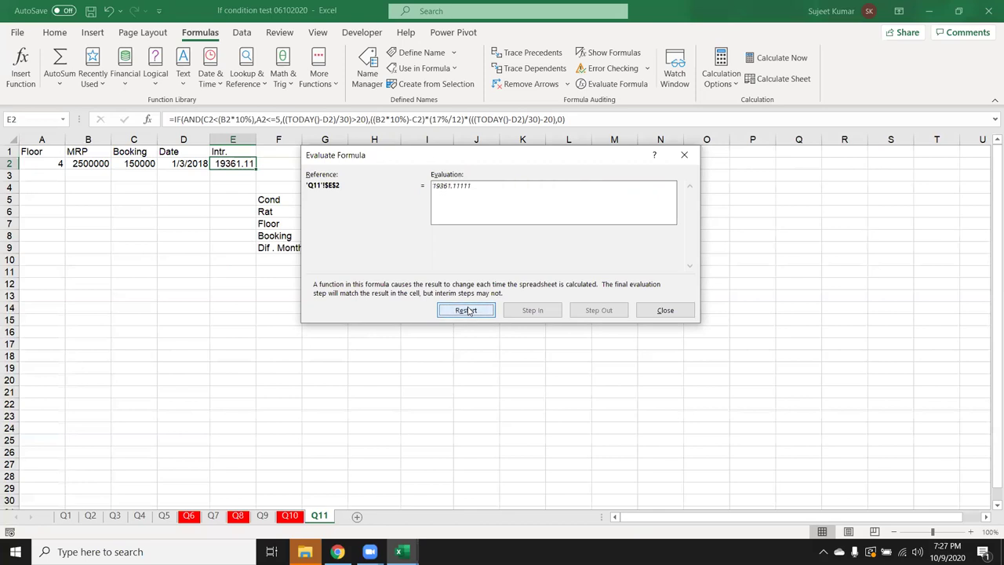
- Close Evaluate Formula, save the workbook, review E2 unchanged, and check sheet Q10
left_click(689, 316)
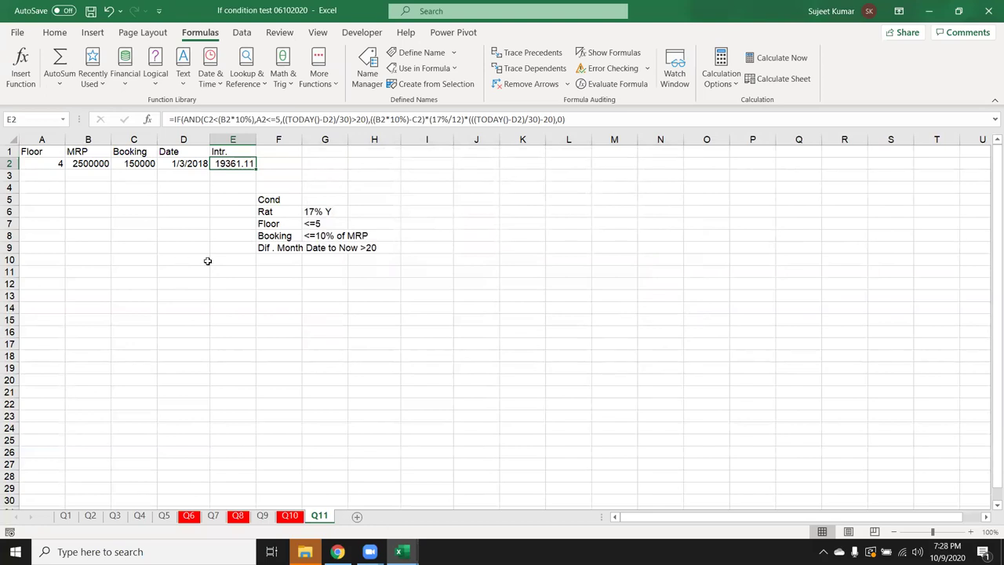
left_click(91, 11)
double_click(230, 160)
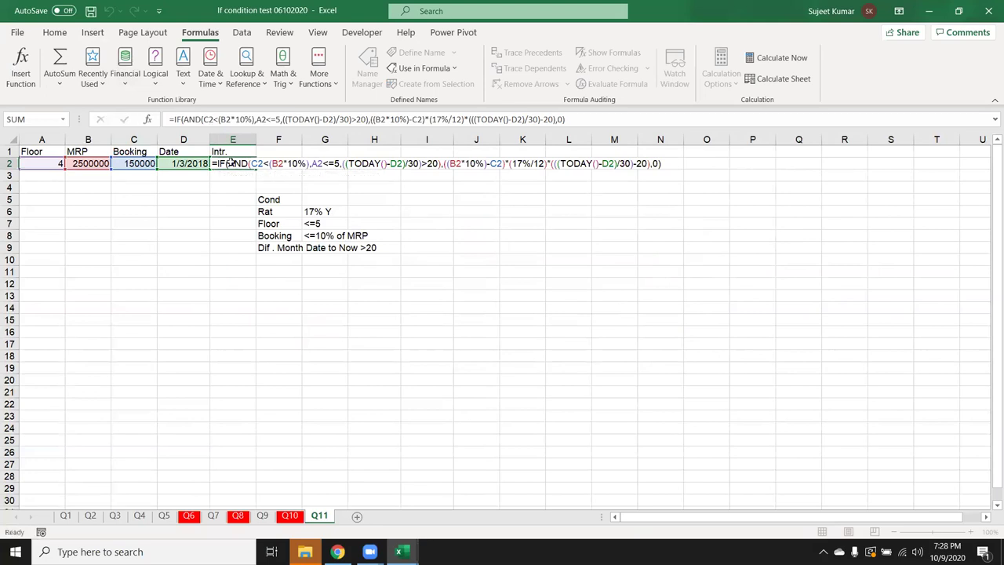
key("Escape")
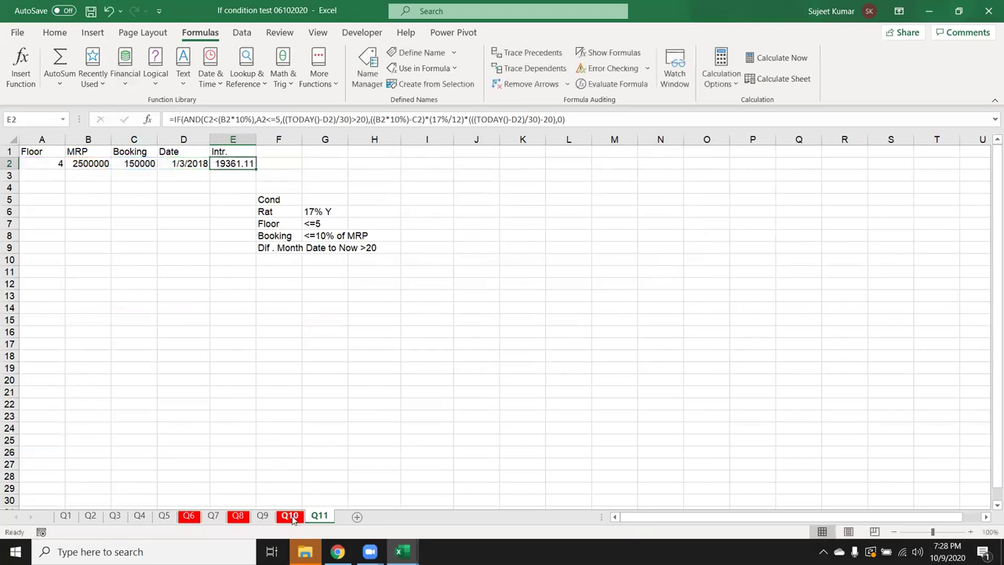
left_click(290, 516)
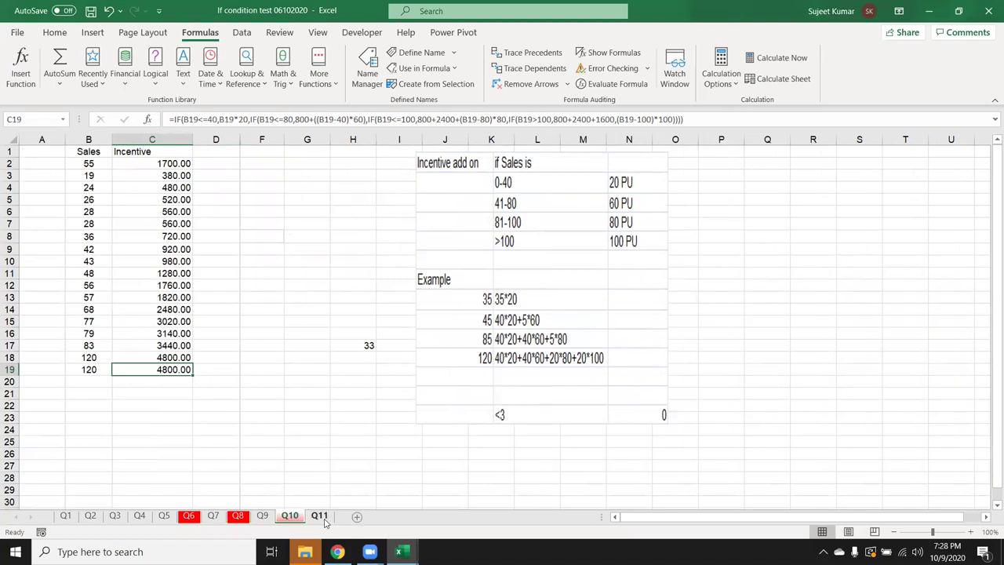
left_click(320, 516)
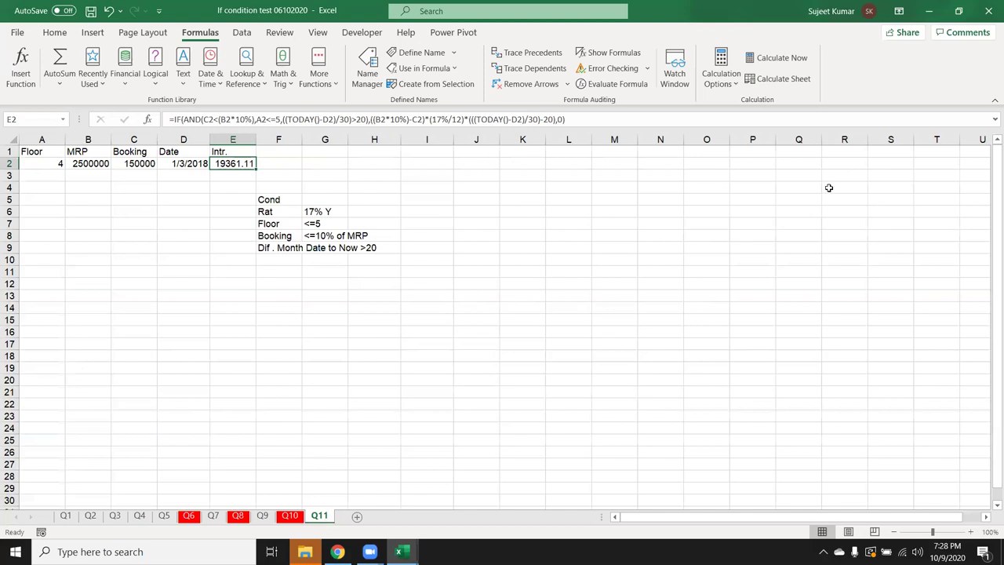
- Close the If condition test workbook and select a cell in the blank Book1
left_click(988, 11)
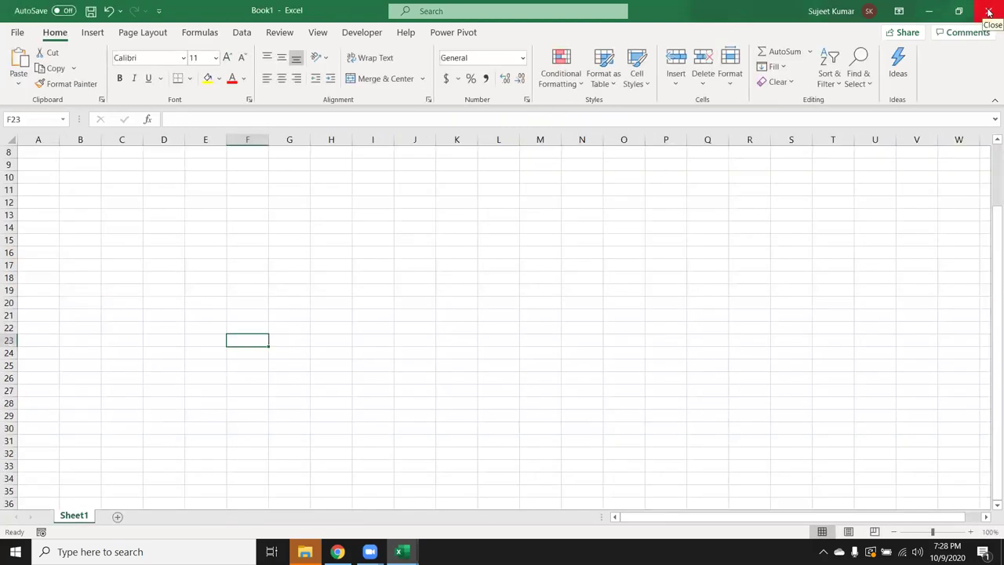
left_click(797, 194)
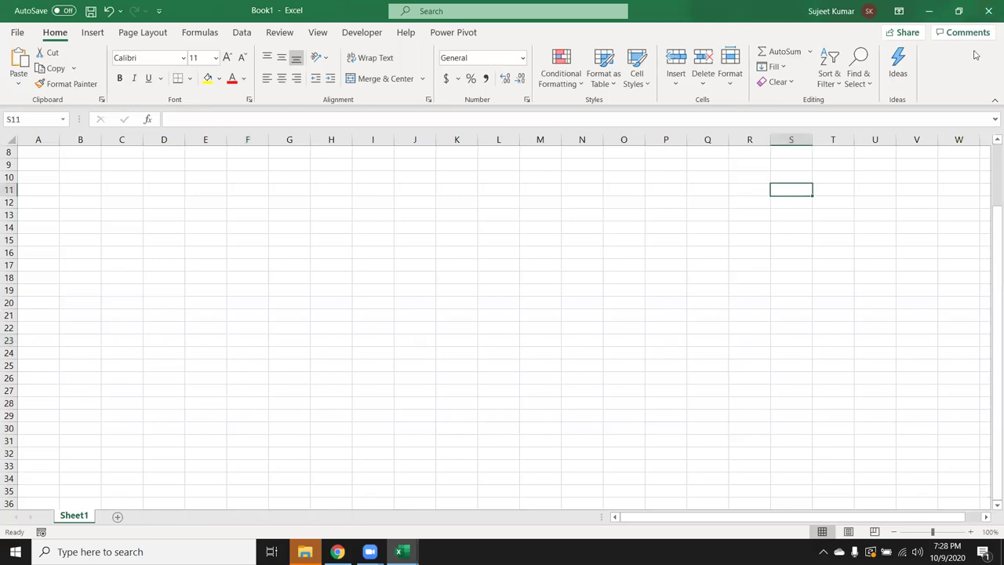
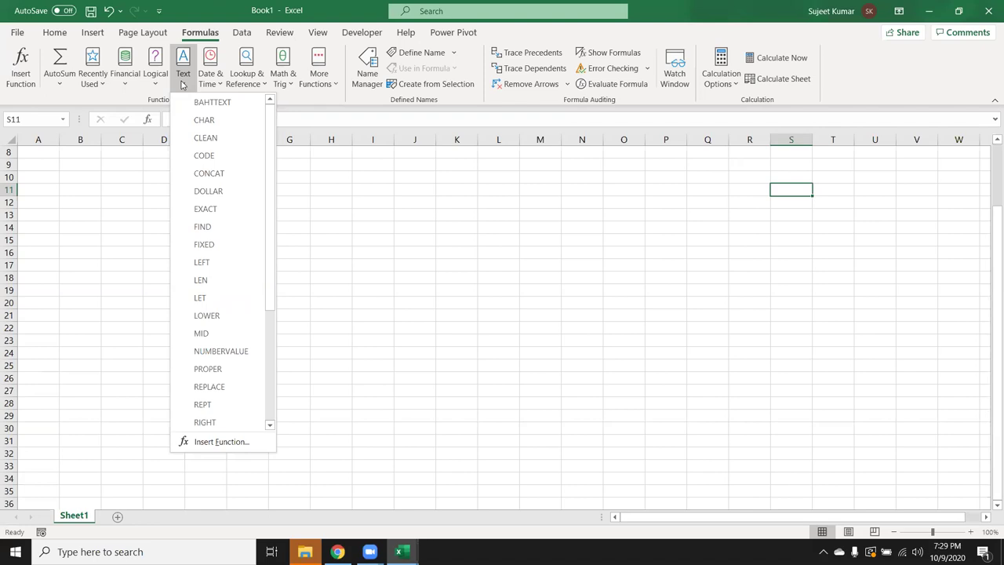
- Dismiss the Text functions dropdown on the Formulas tab, leaving the sheet unchanged
left_click(182, 79)
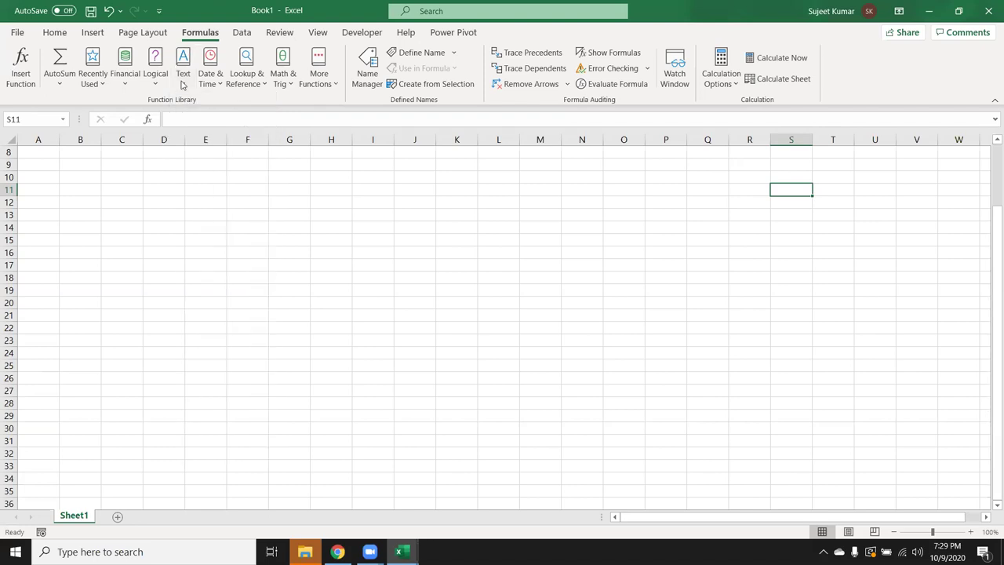
left_click(182, 83)
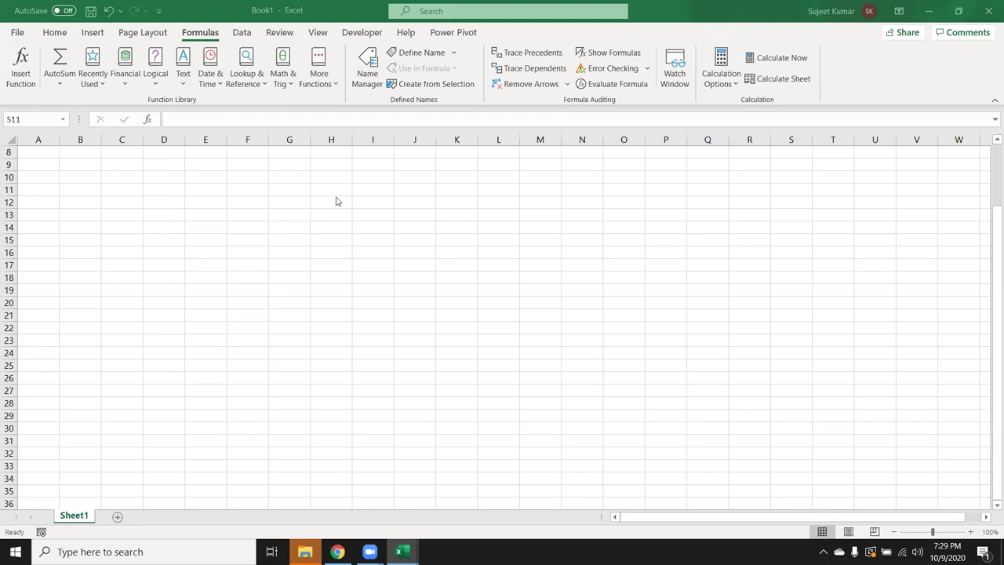
- Close Book1 and choose Don't Save to discard its changes
left_click(988, 11)
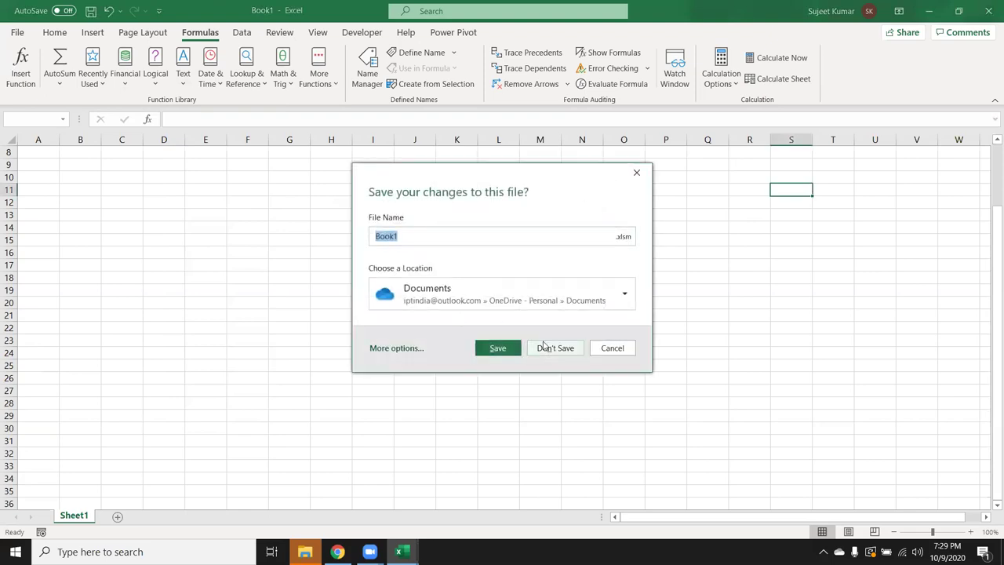
left_click(549, 347)
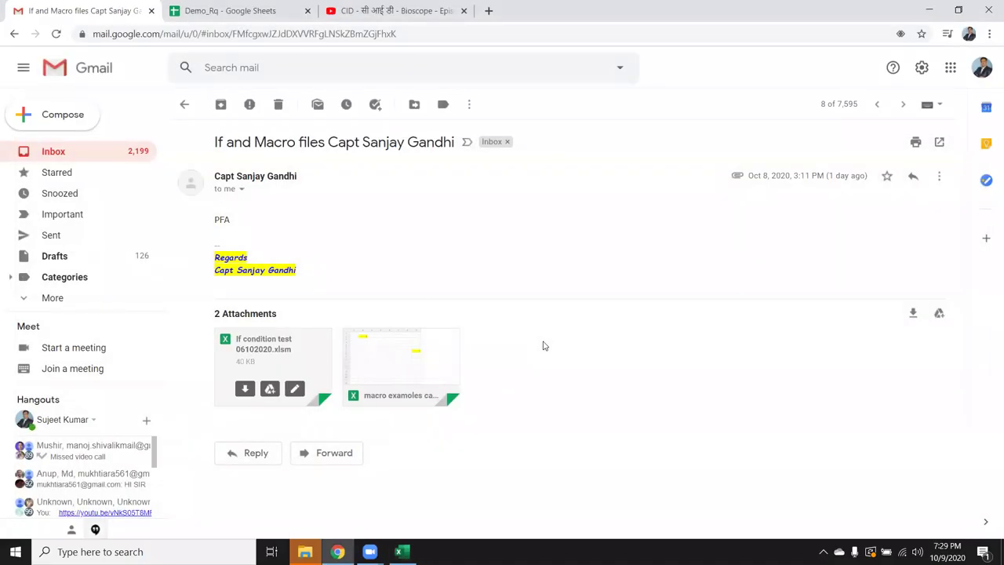